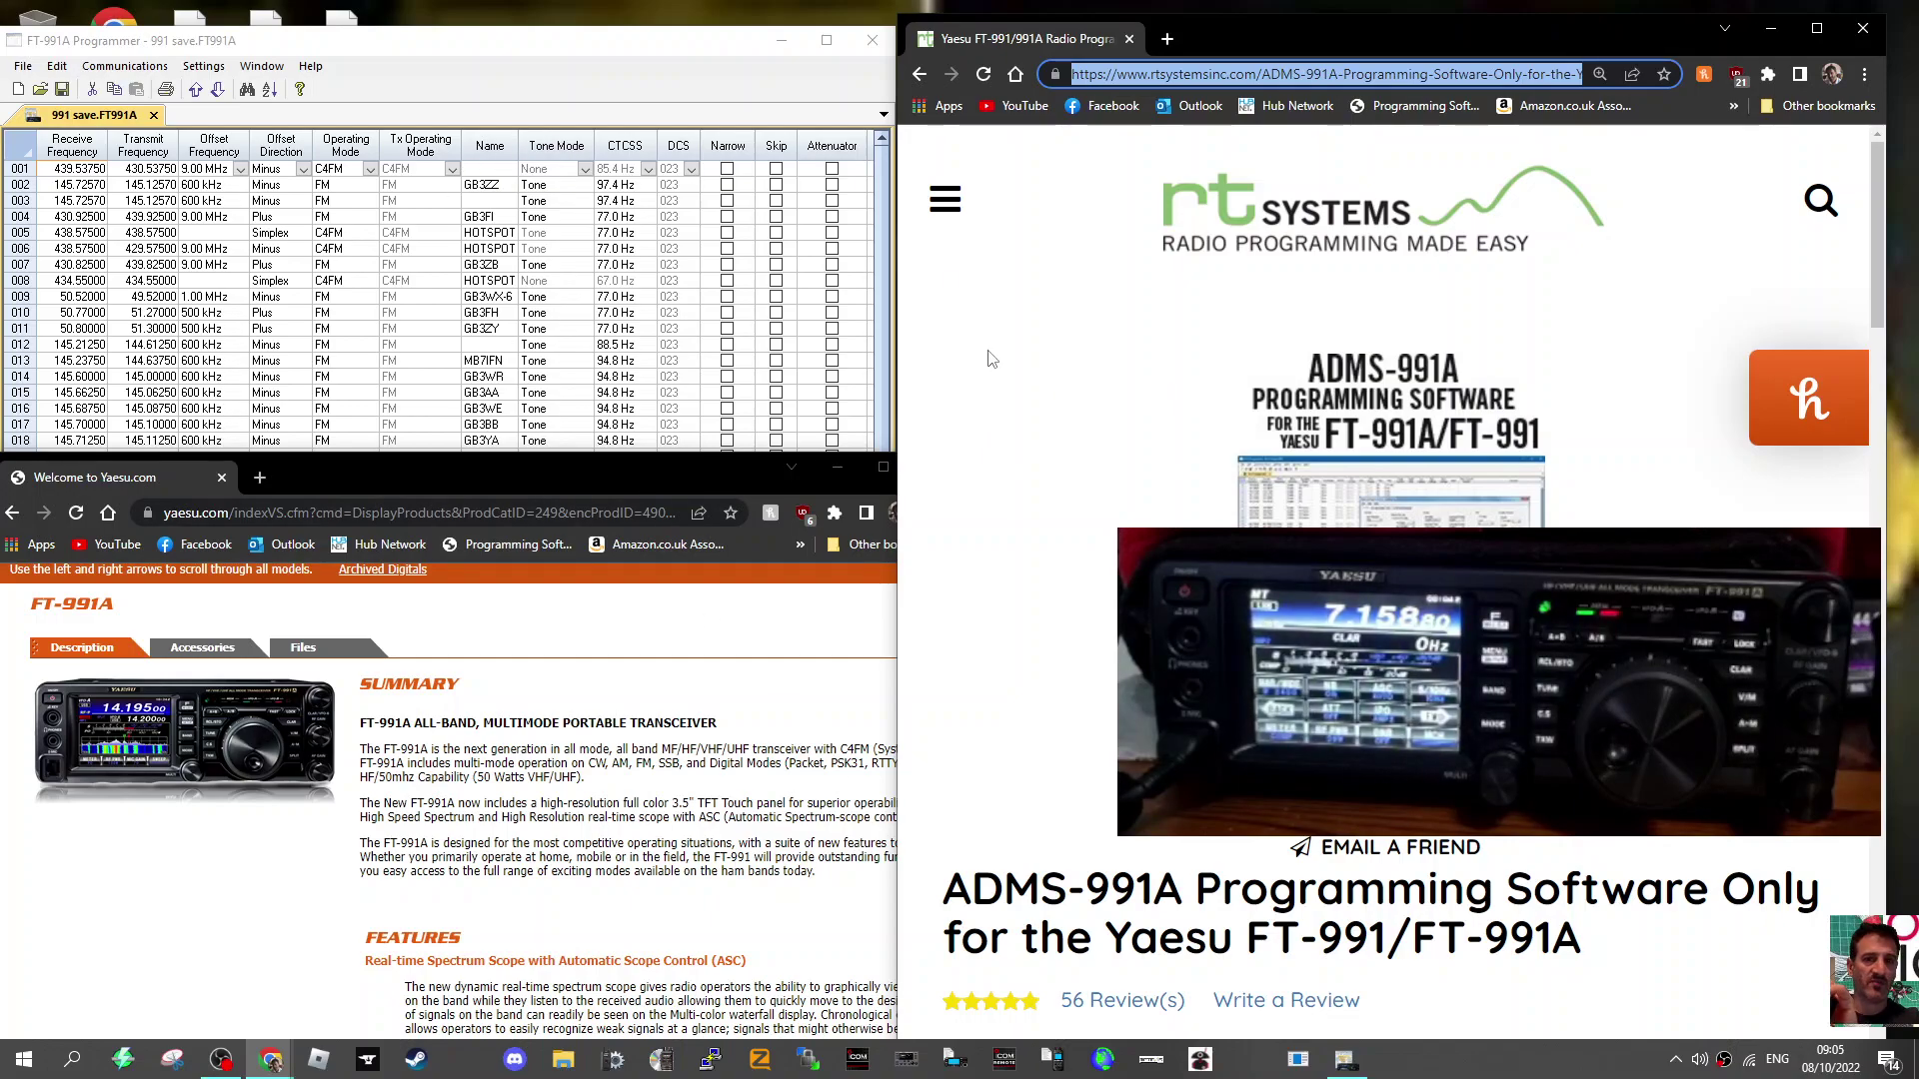
Maximize the FT-991A Programmer window to fill the screen.
{"action": "scroll", "coordinate": [1120, 461], "scroll_direction": "down", "scroll_amount": 2}
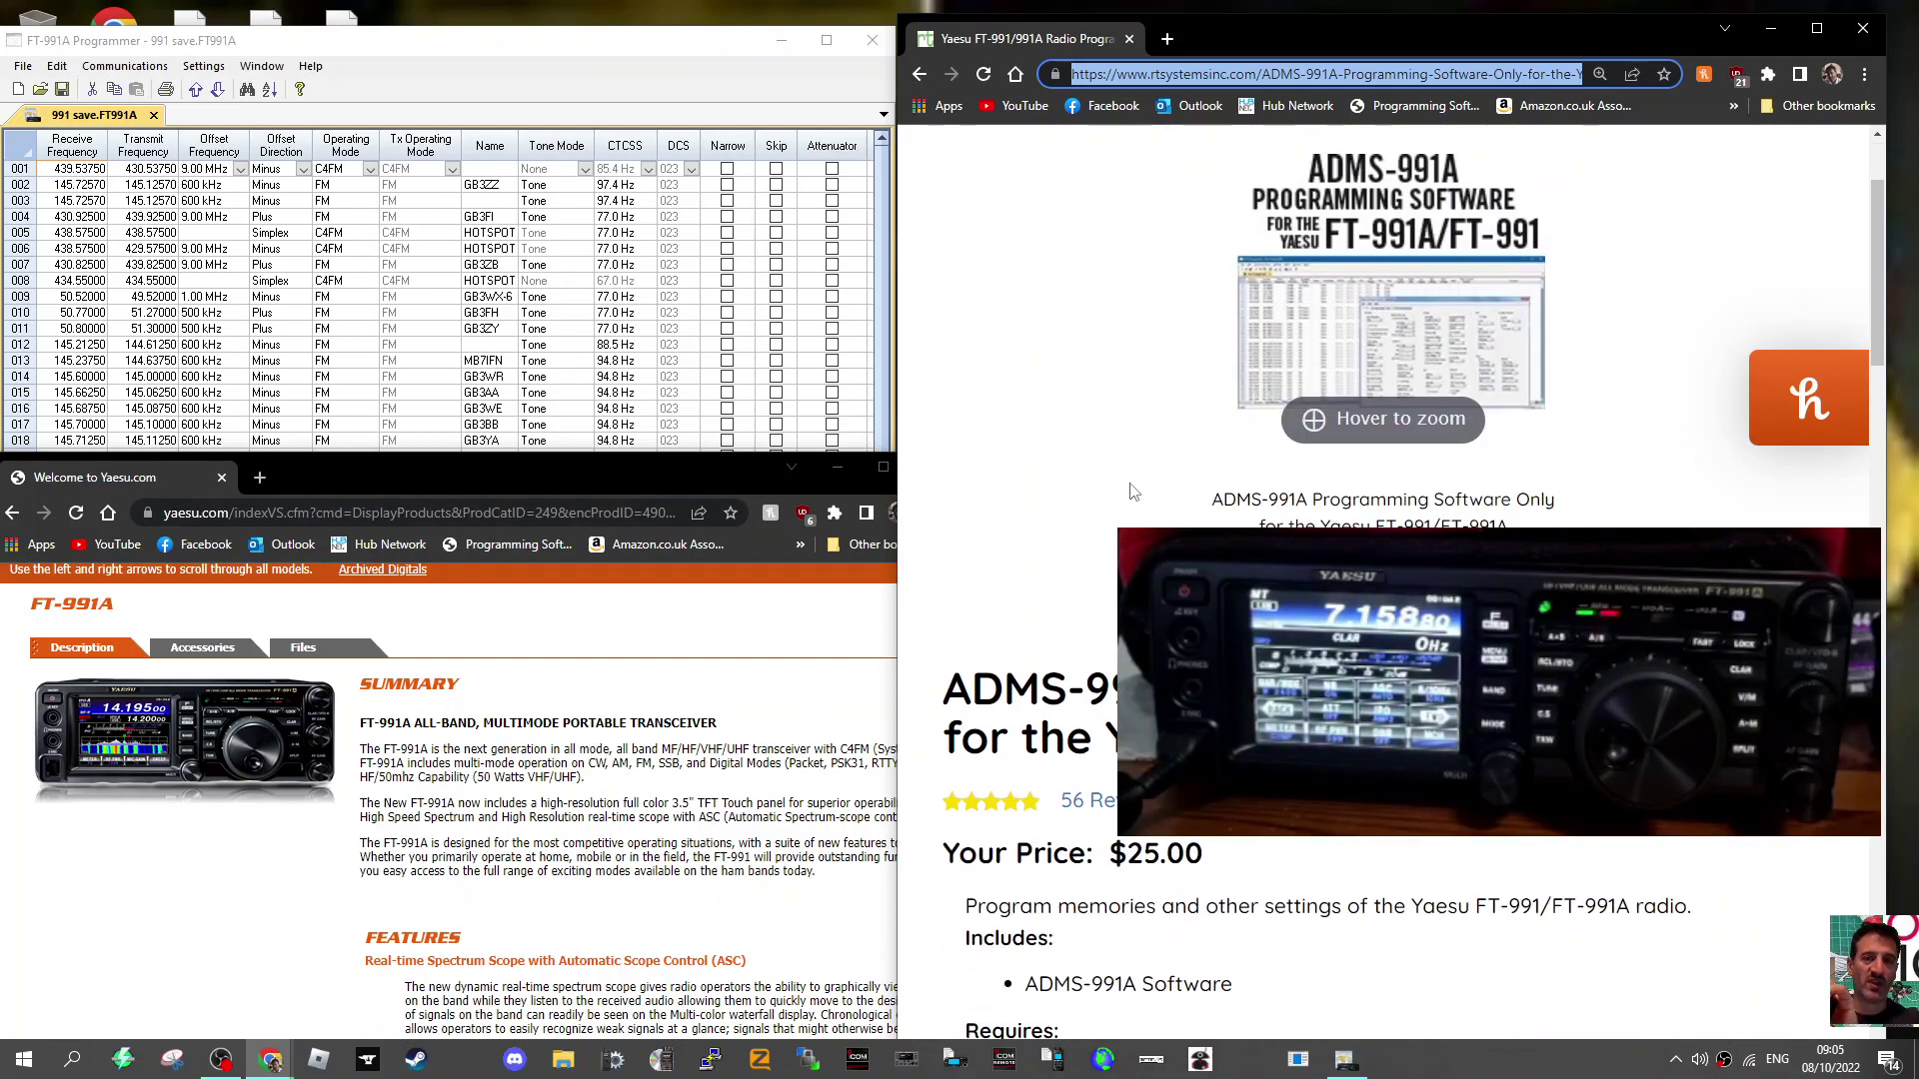
{"action": "scroll", "coordinate": [1132, 489], "scroll_direction": "up", "scroll_amount": 1}
{"action": "scroll", "coordinate": [1132, 489], "scroll_direction": "up", "scroll_amount": 1}
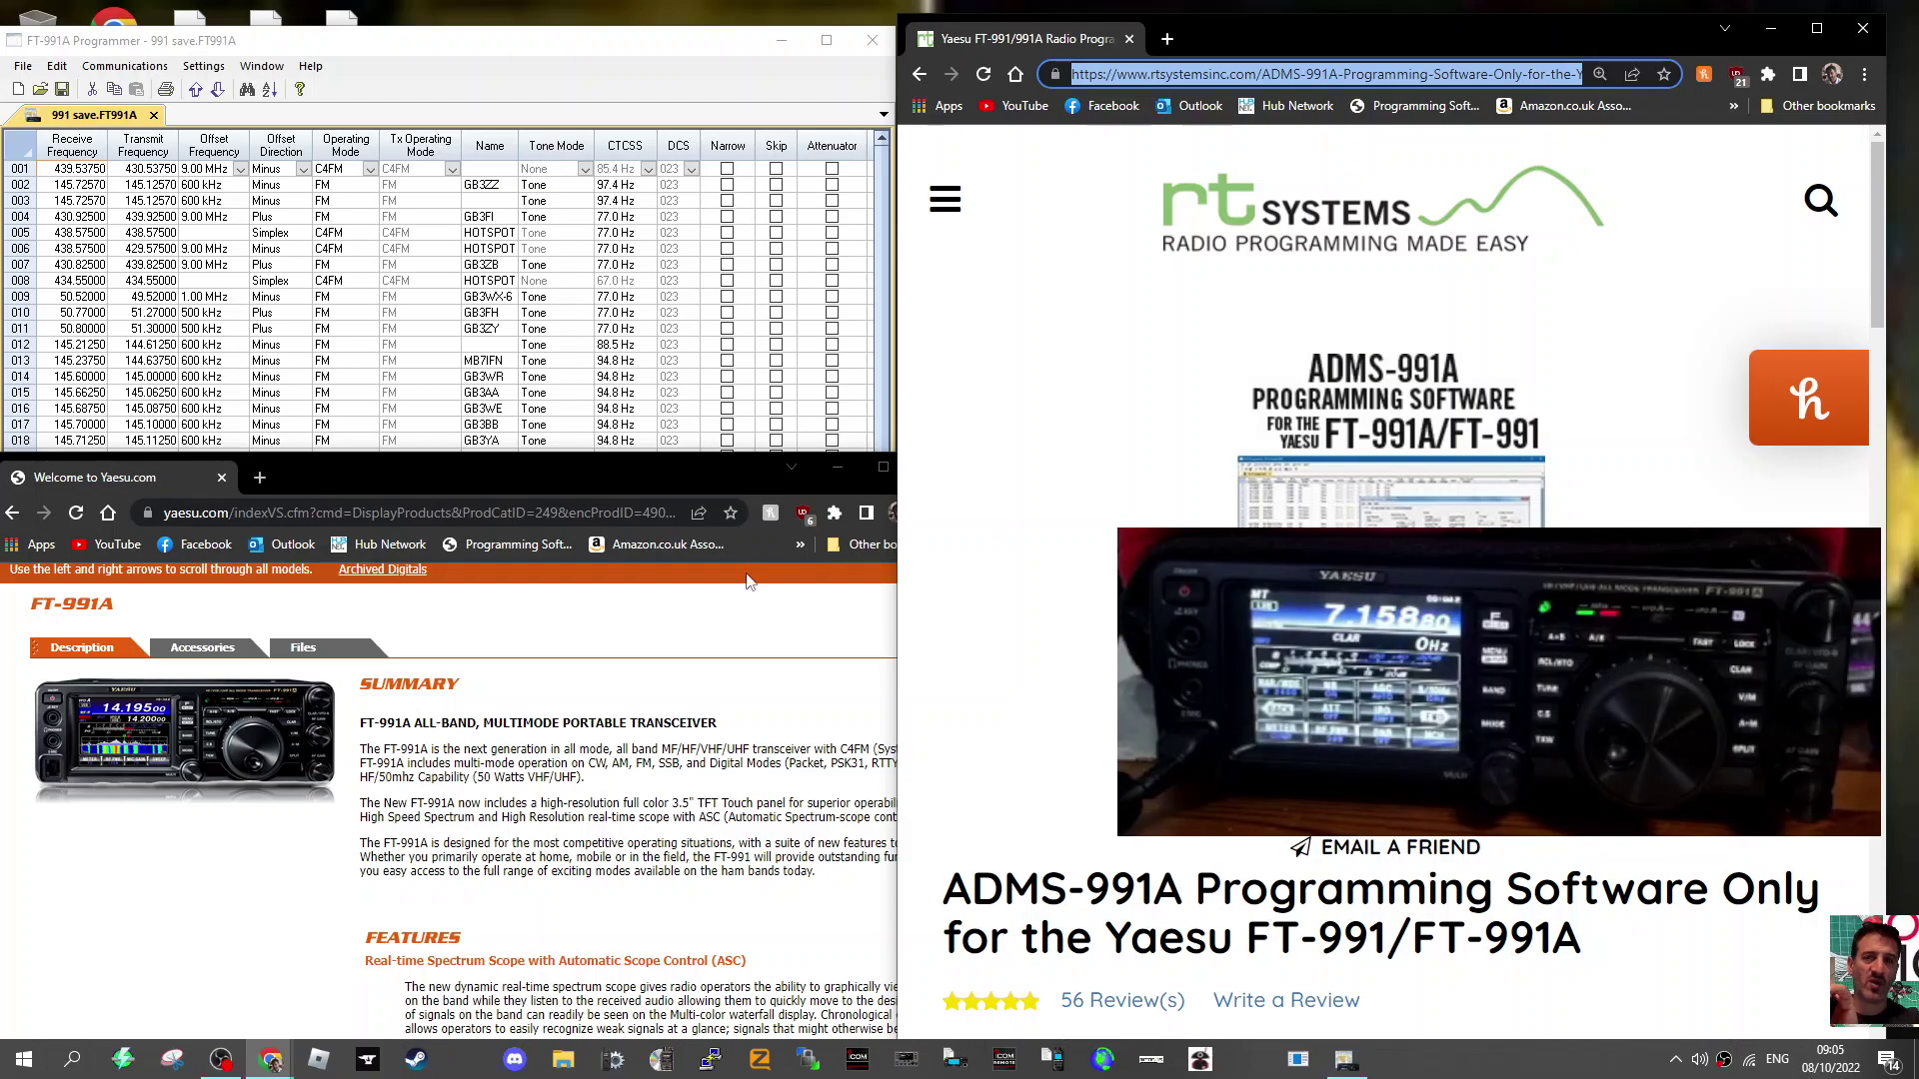
{"action": "double_click", "coordinate": [764, 26]}
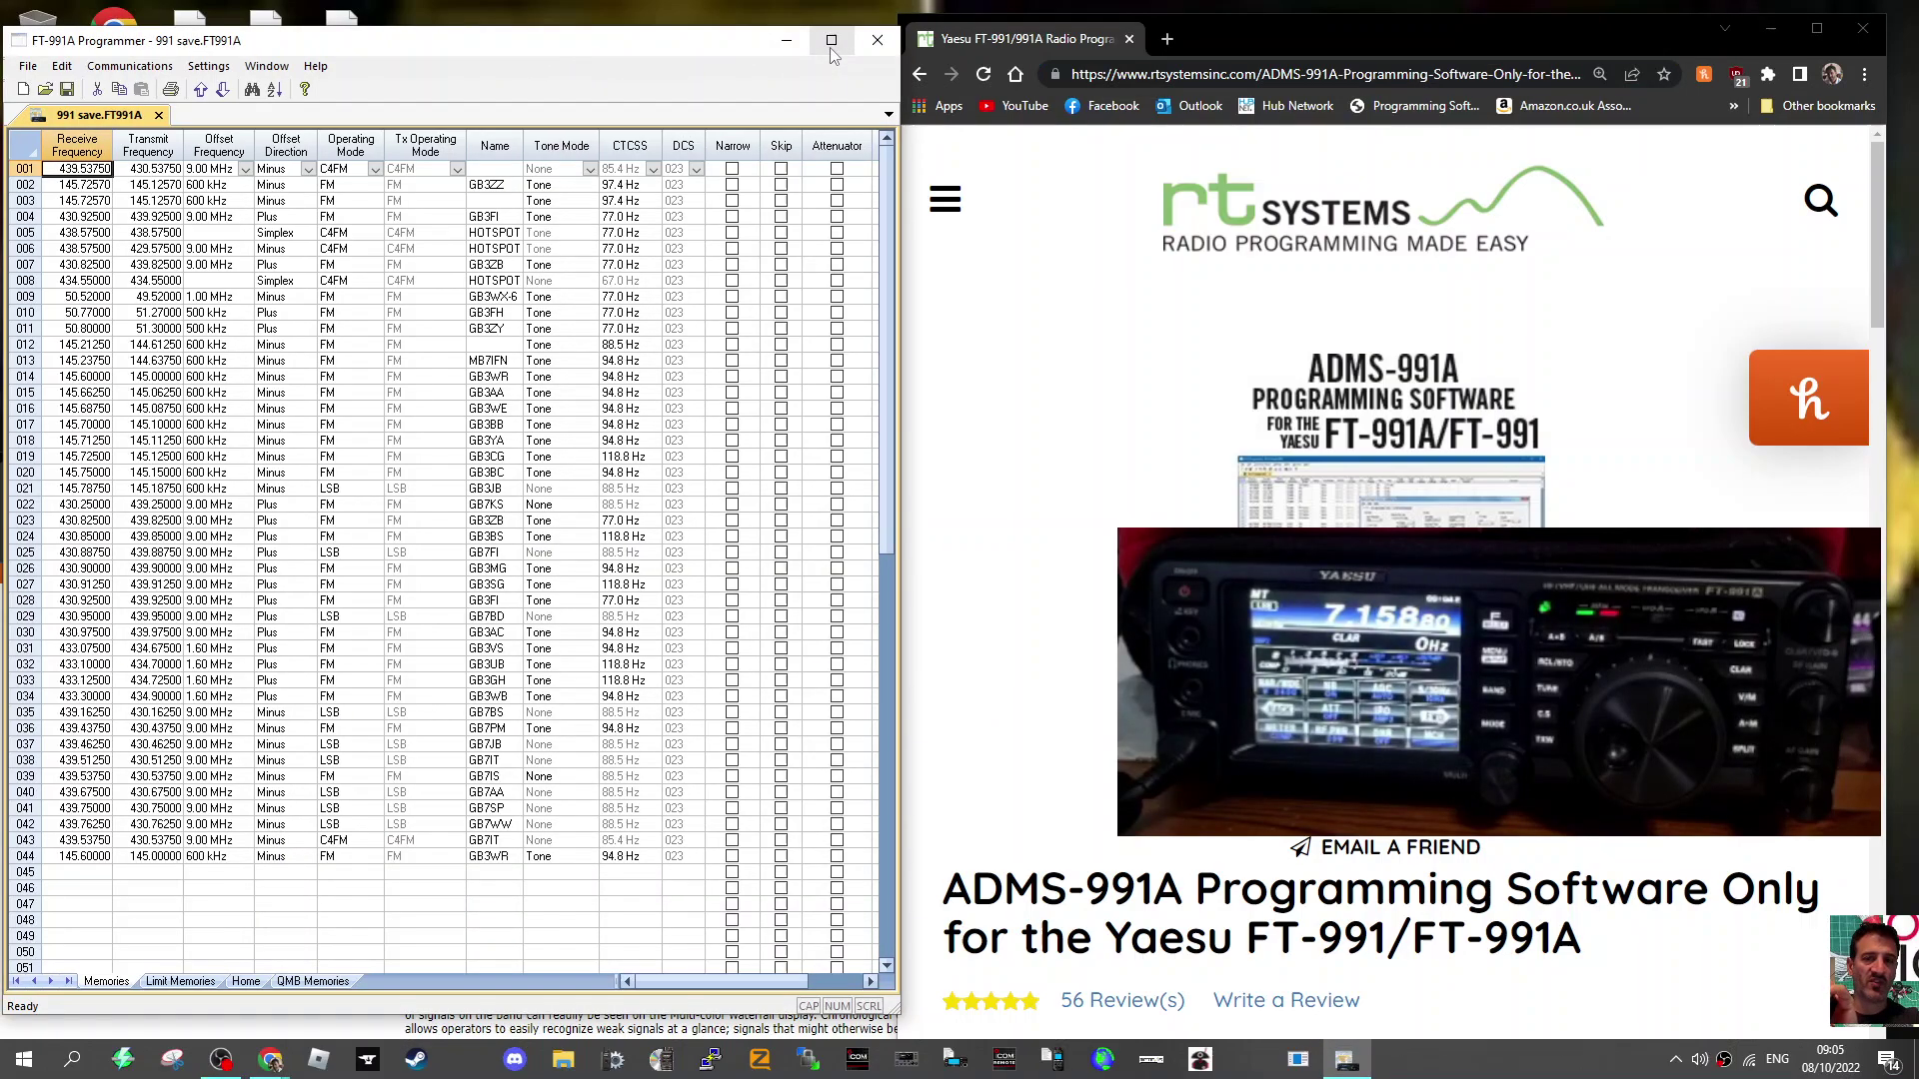
{"action": "left_click", "coordinate": [830, 42]}
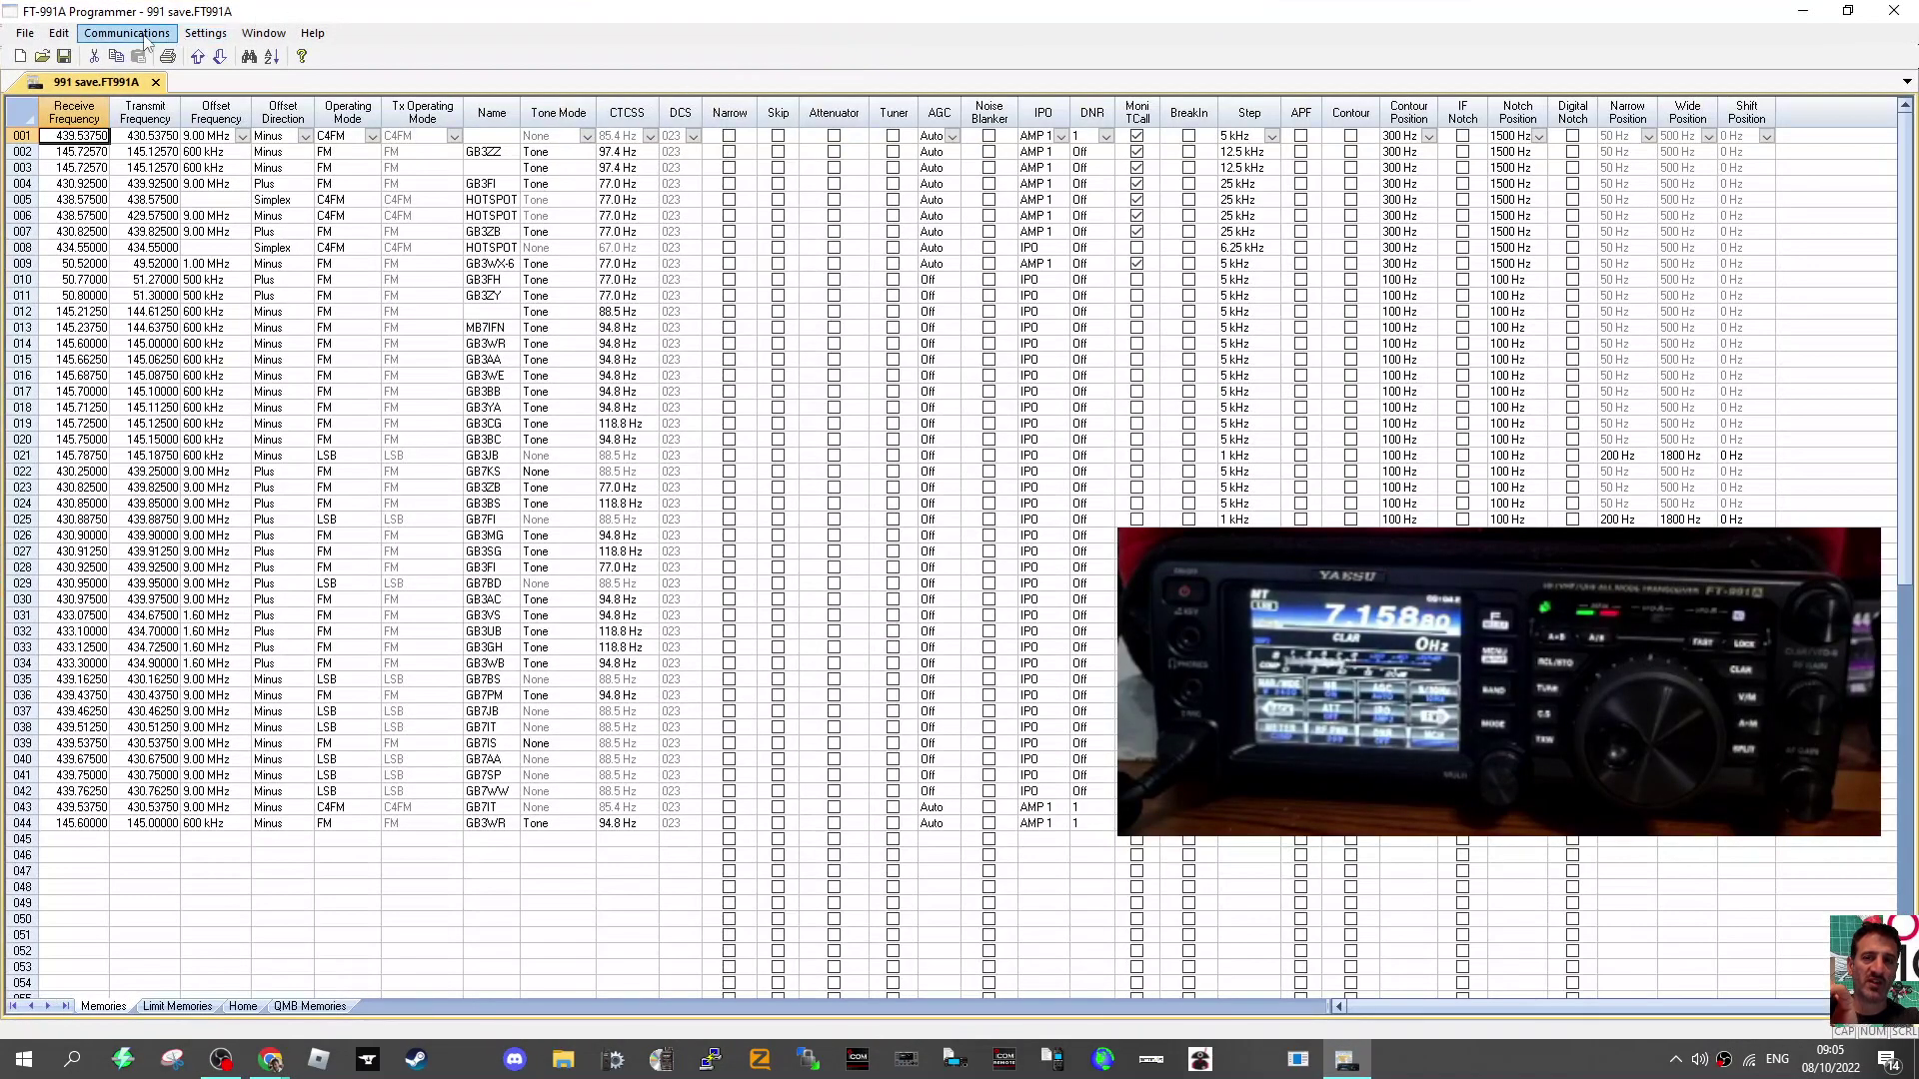
Start Get Data From Radio, cancel it, and return to the 991 save channels tab.
{"action": "left_click", "coordinate": [140, 39]}
{"action": "left_click", "coordinate": [150, 55]}
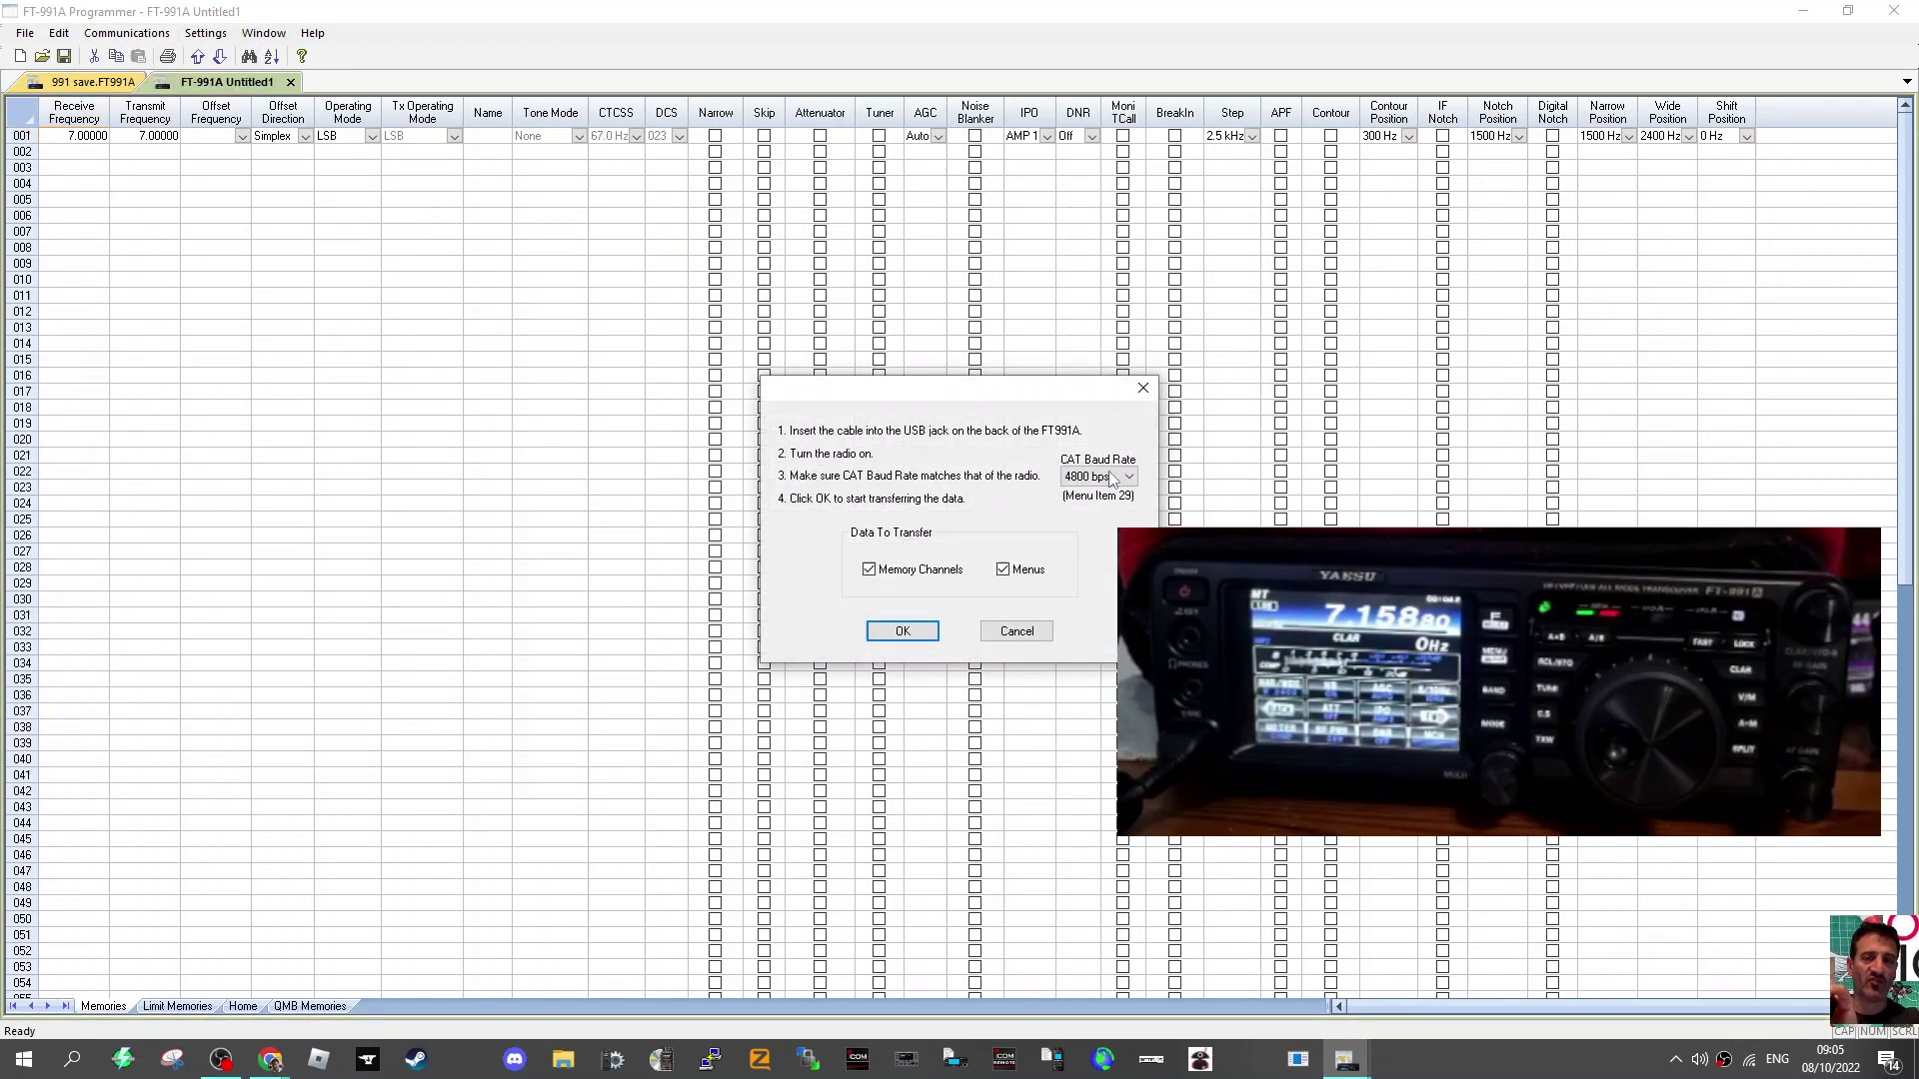
{"action": "left_click", "coordinate": [1142, 389]}
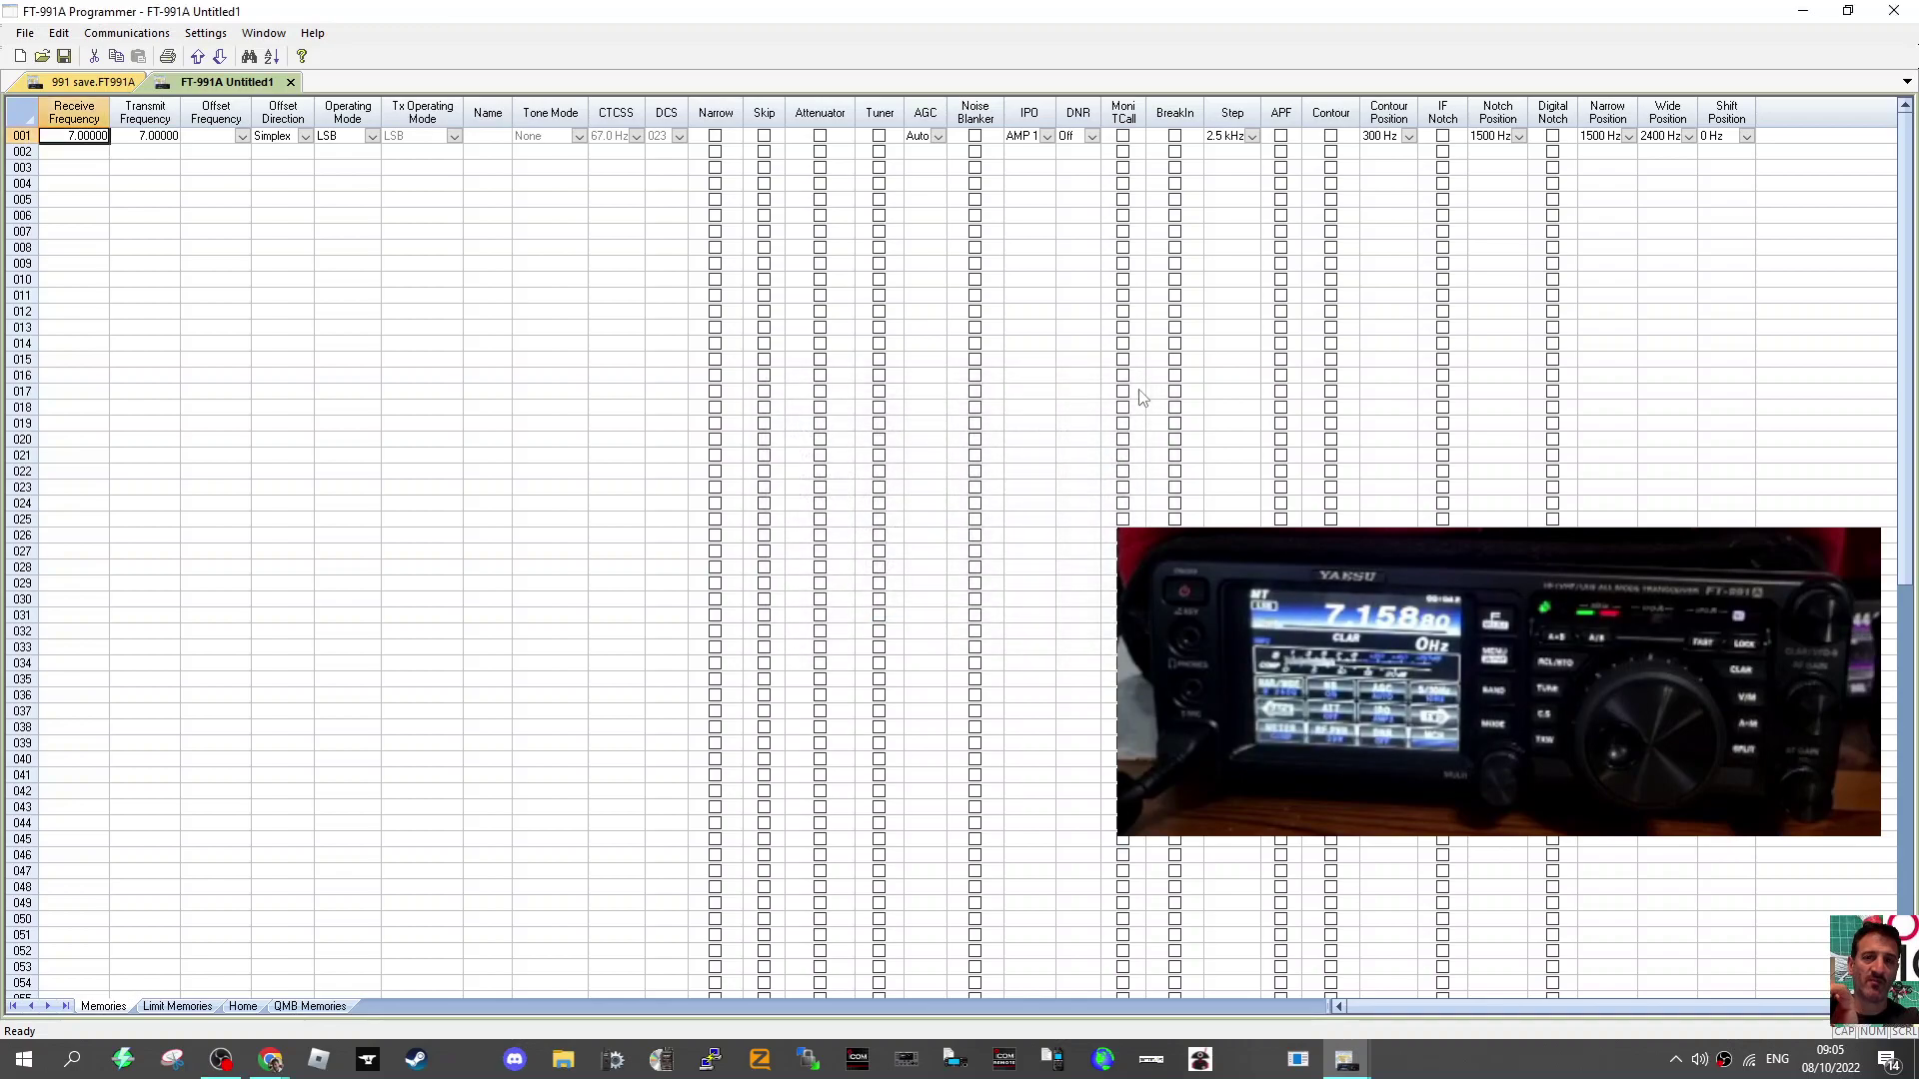
{"action": "left_click", "coordinate": [60, 84]}
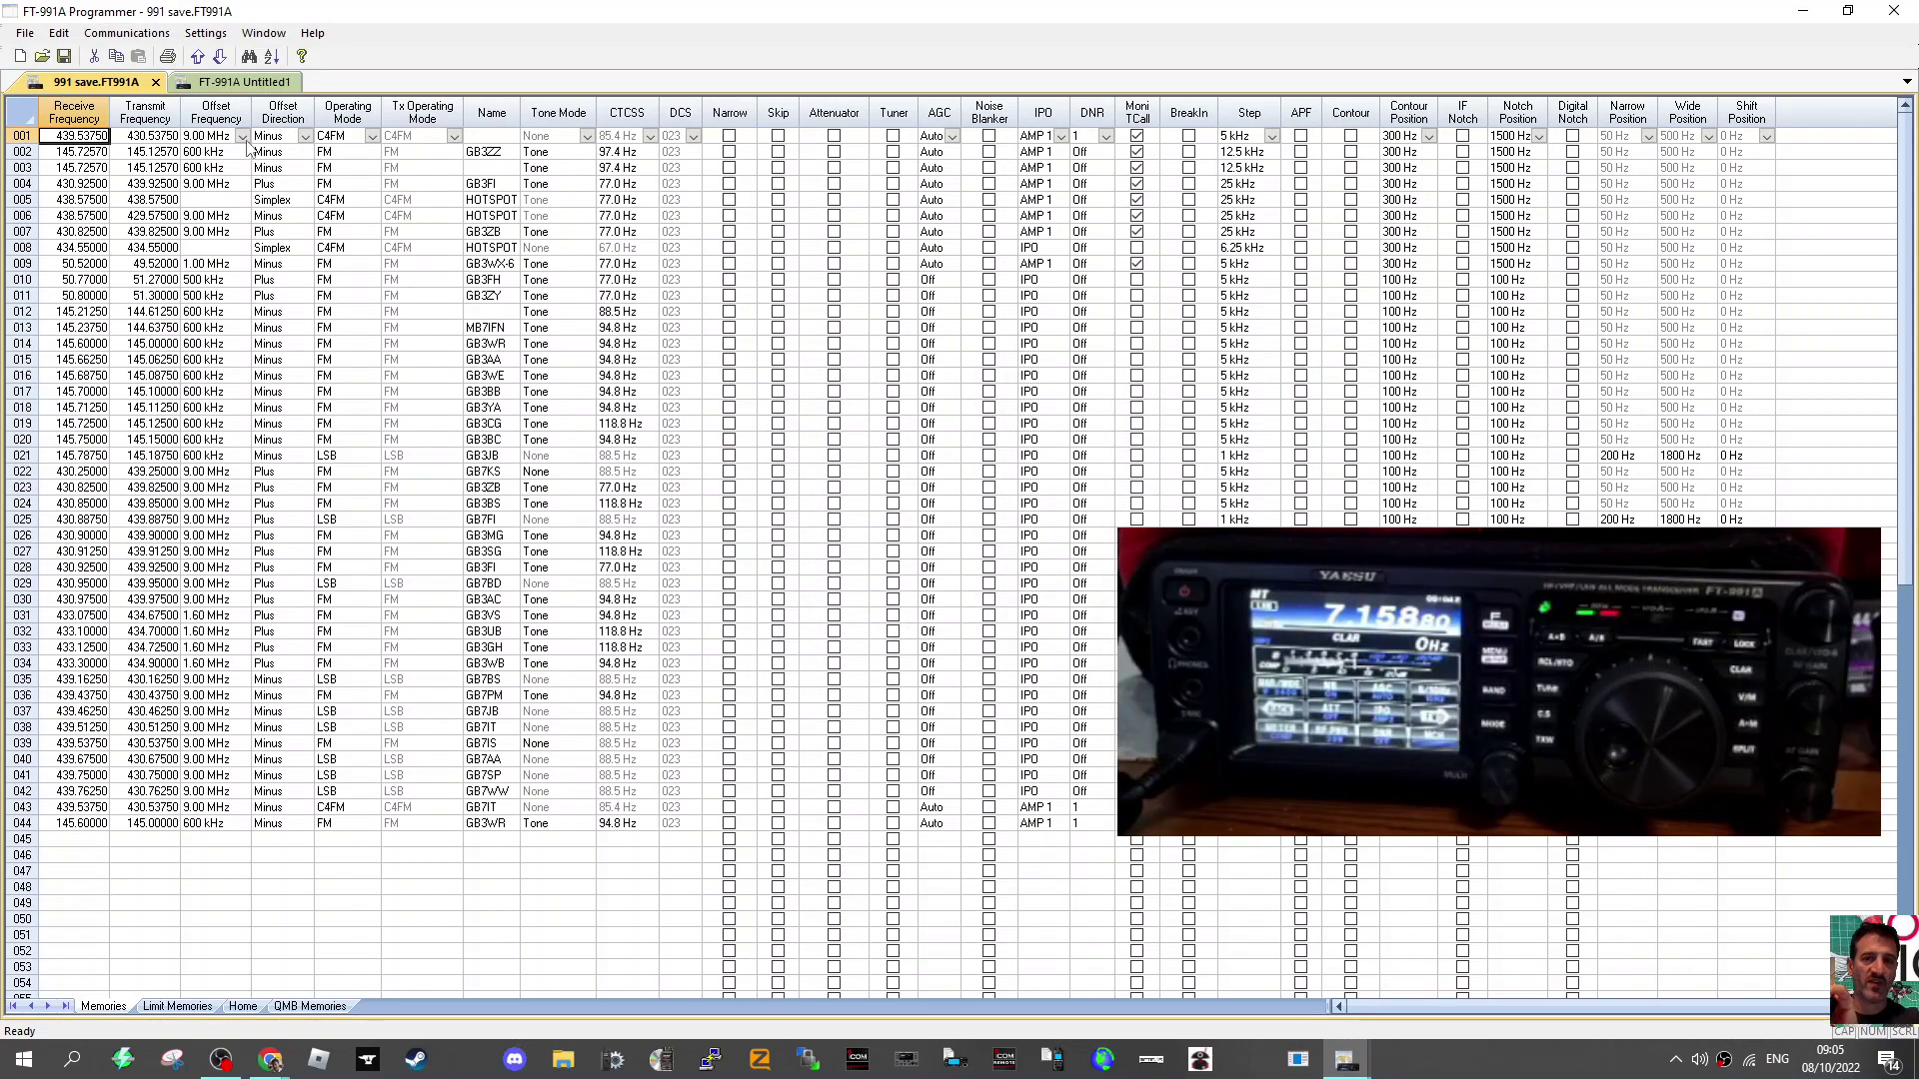
{"action": "left_click", "coordinate": [114, 38]}
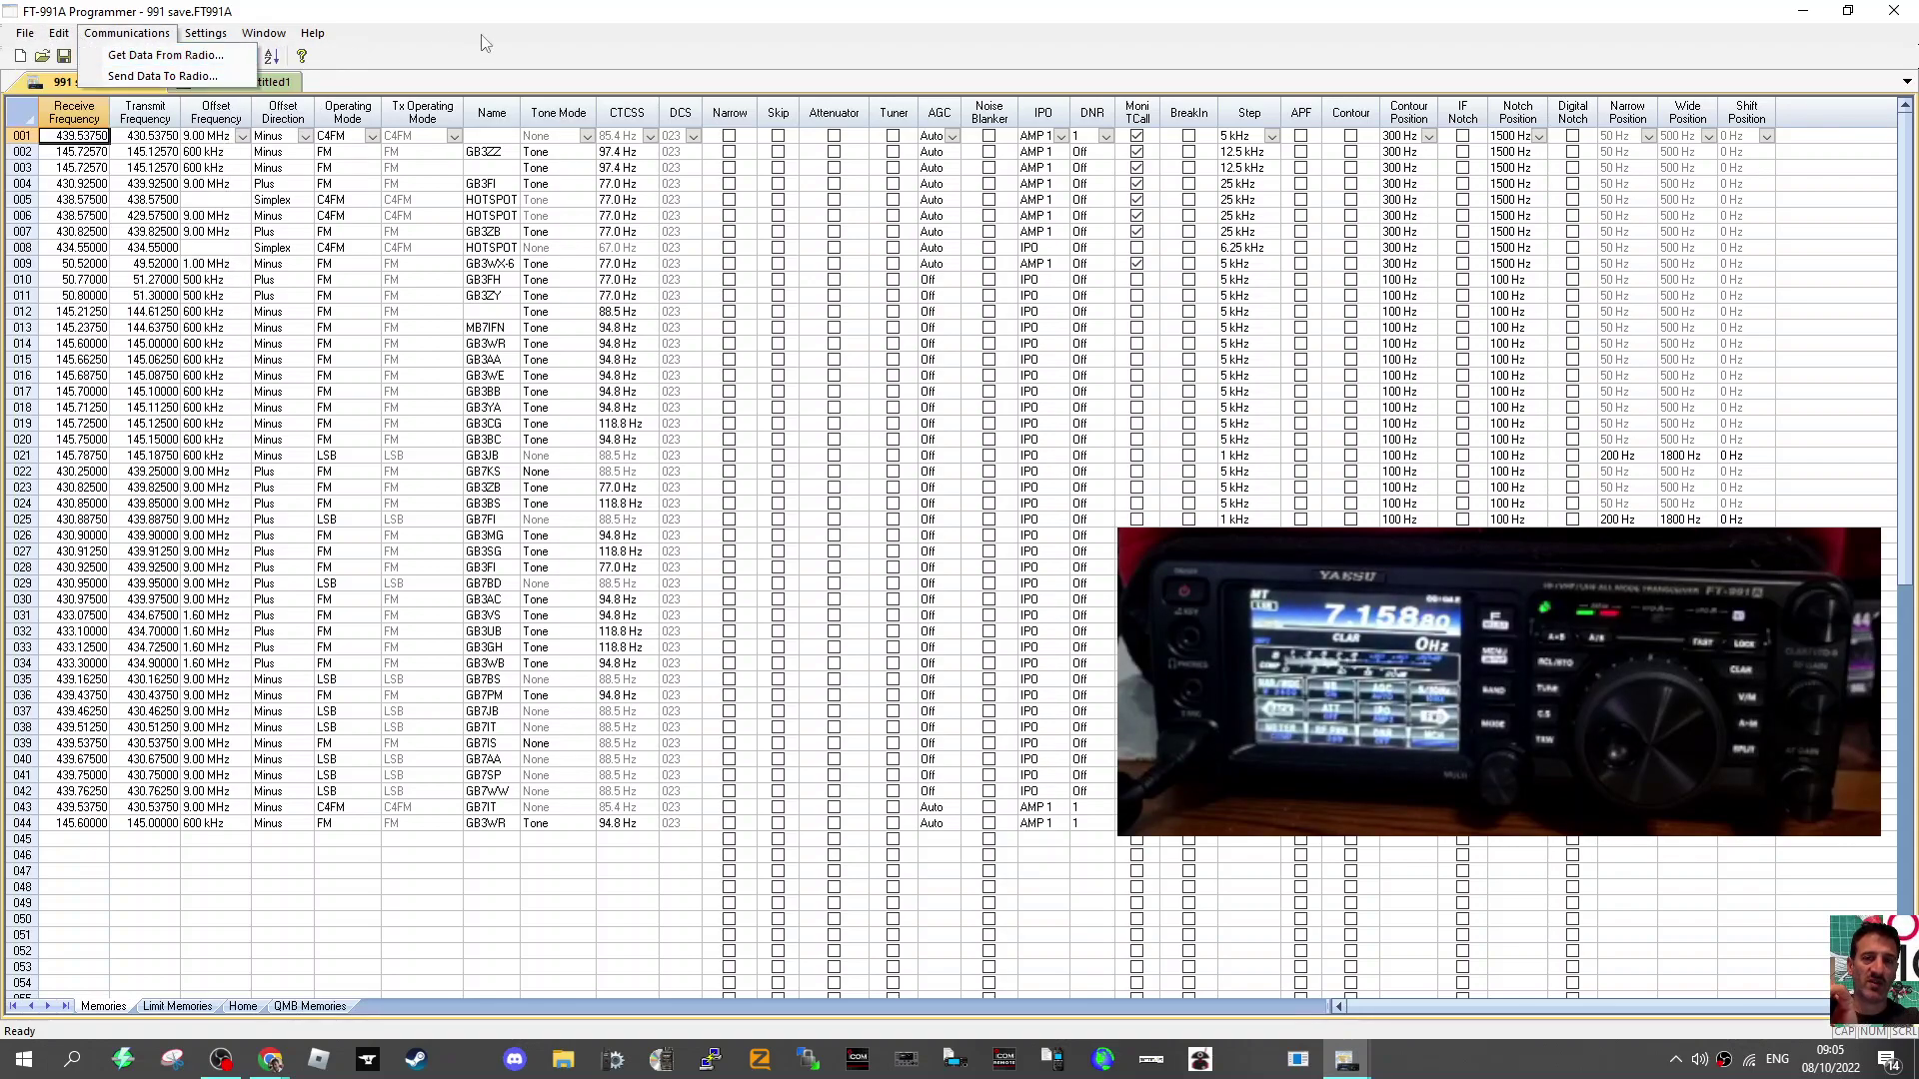
Show the Radio Control panel via Settings > Show Remote Control beside the 991 save channels.
{"action": "left_click", "coordinate": [505, 43]}
{"action": "left_click", "coordinate": [170, 35]}
{"action": "left_click", "coordinate": [137, 35]}
{"action": "mouse_move", "coordinate": [206, 33]}
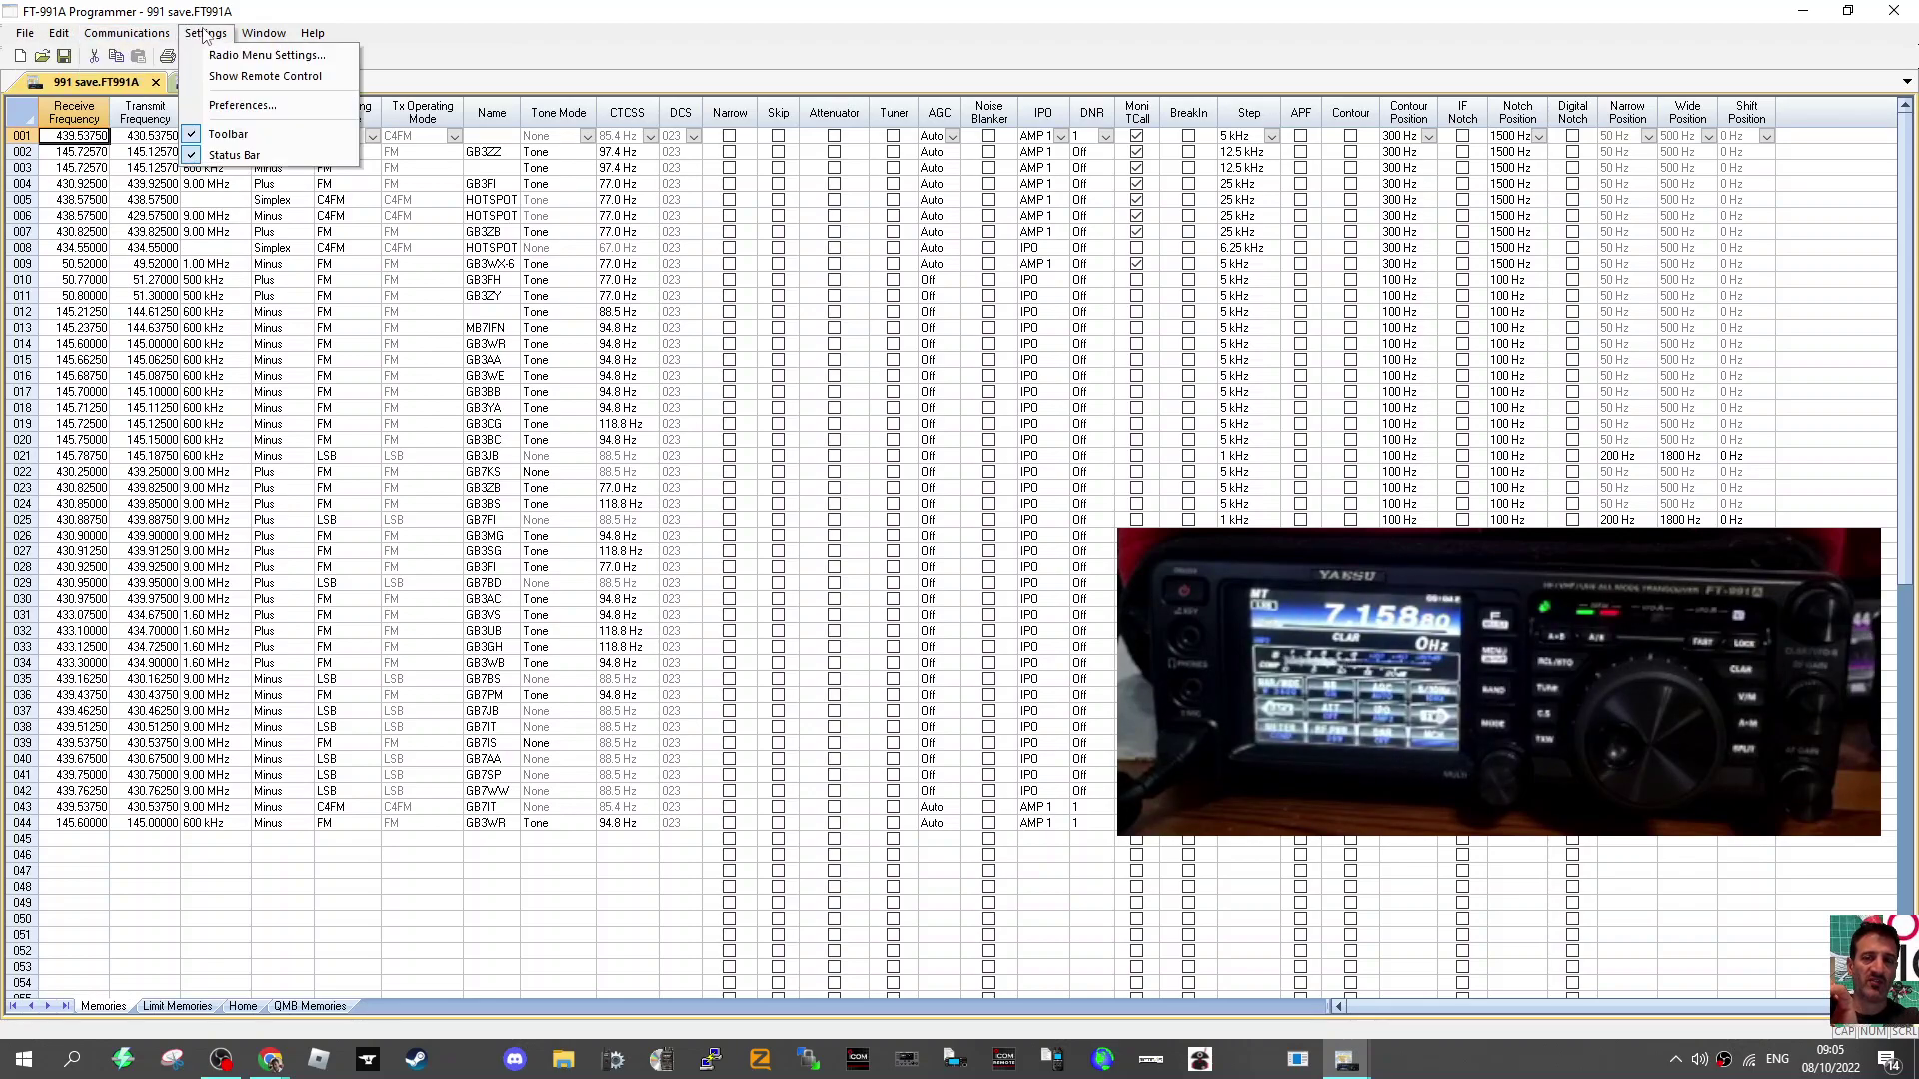
{"action": "left_click", "coordinate": [233, 80]}
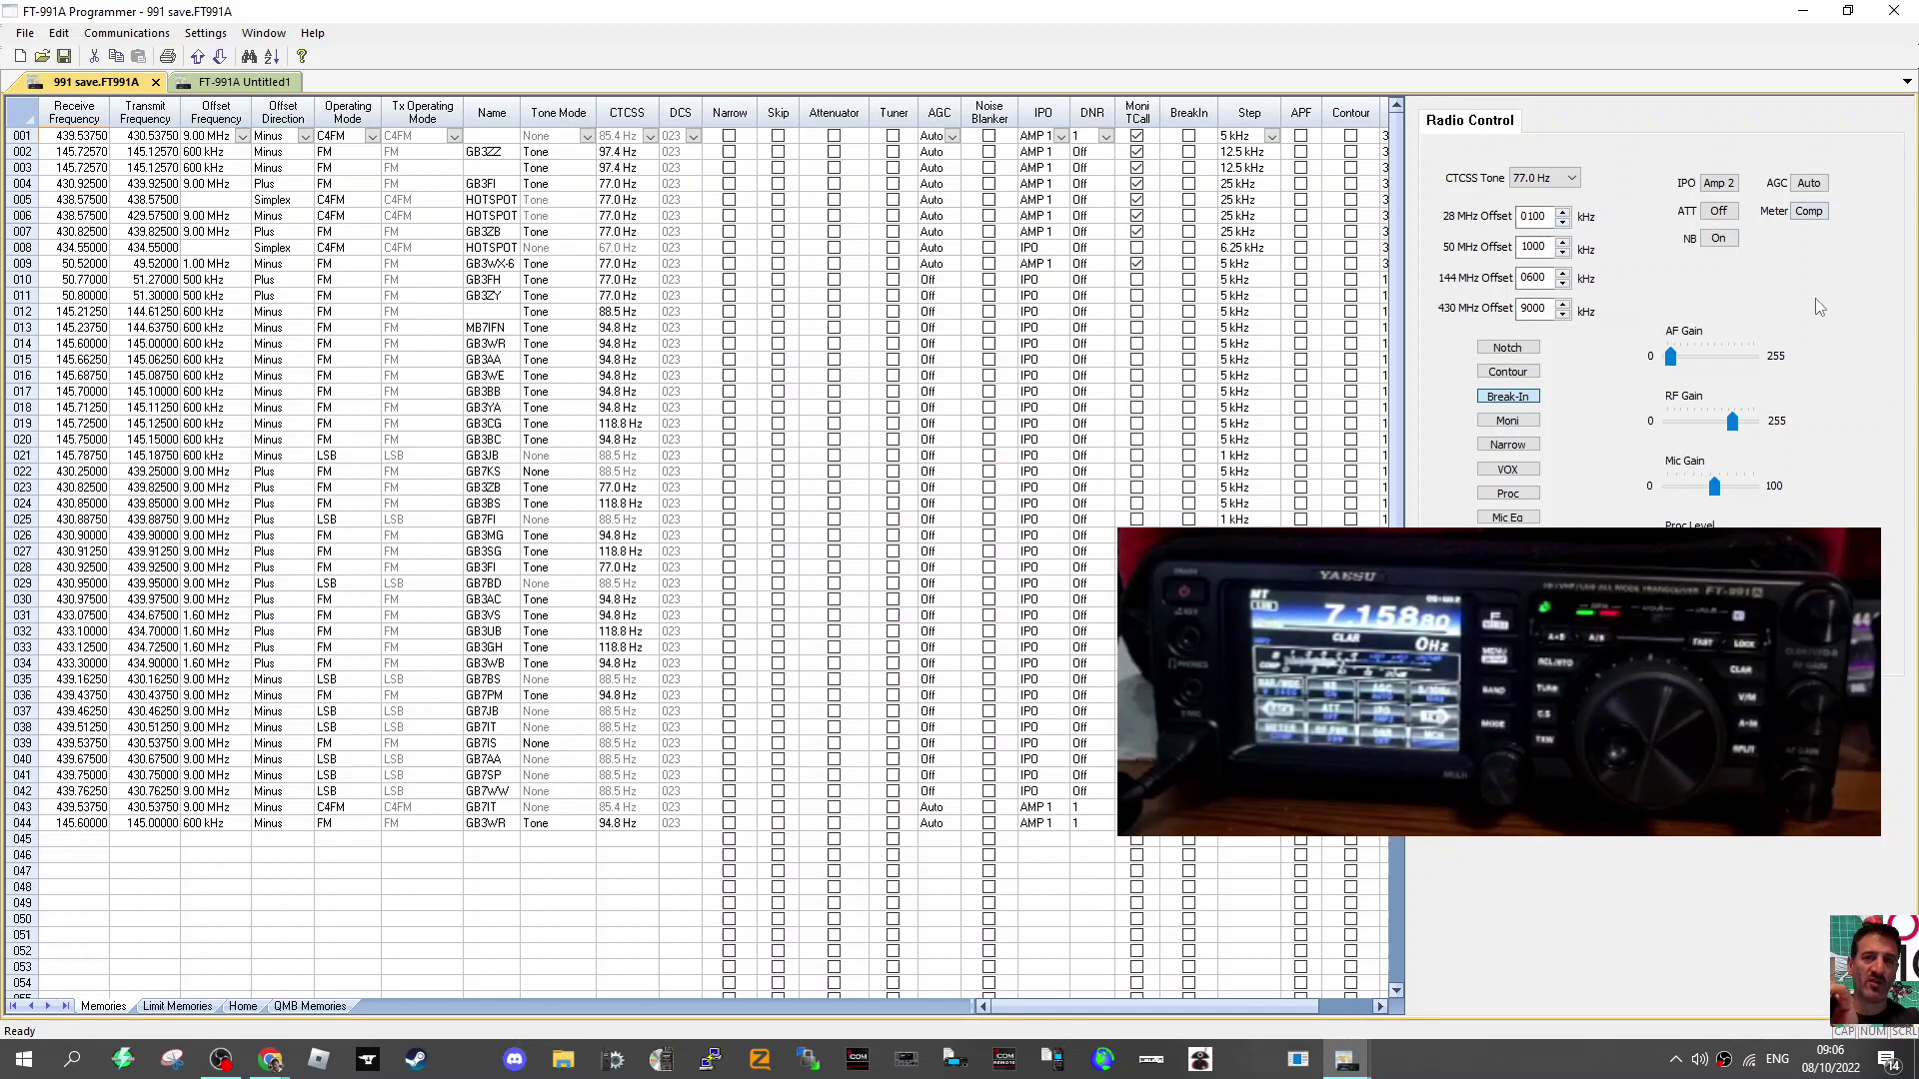
Cycle the radio's IPO setting to Amp 1.
{"action": "left_click", "coordinate": [1720, 184]}
{"action": "left_click", "coordinate": [1721, 184]}
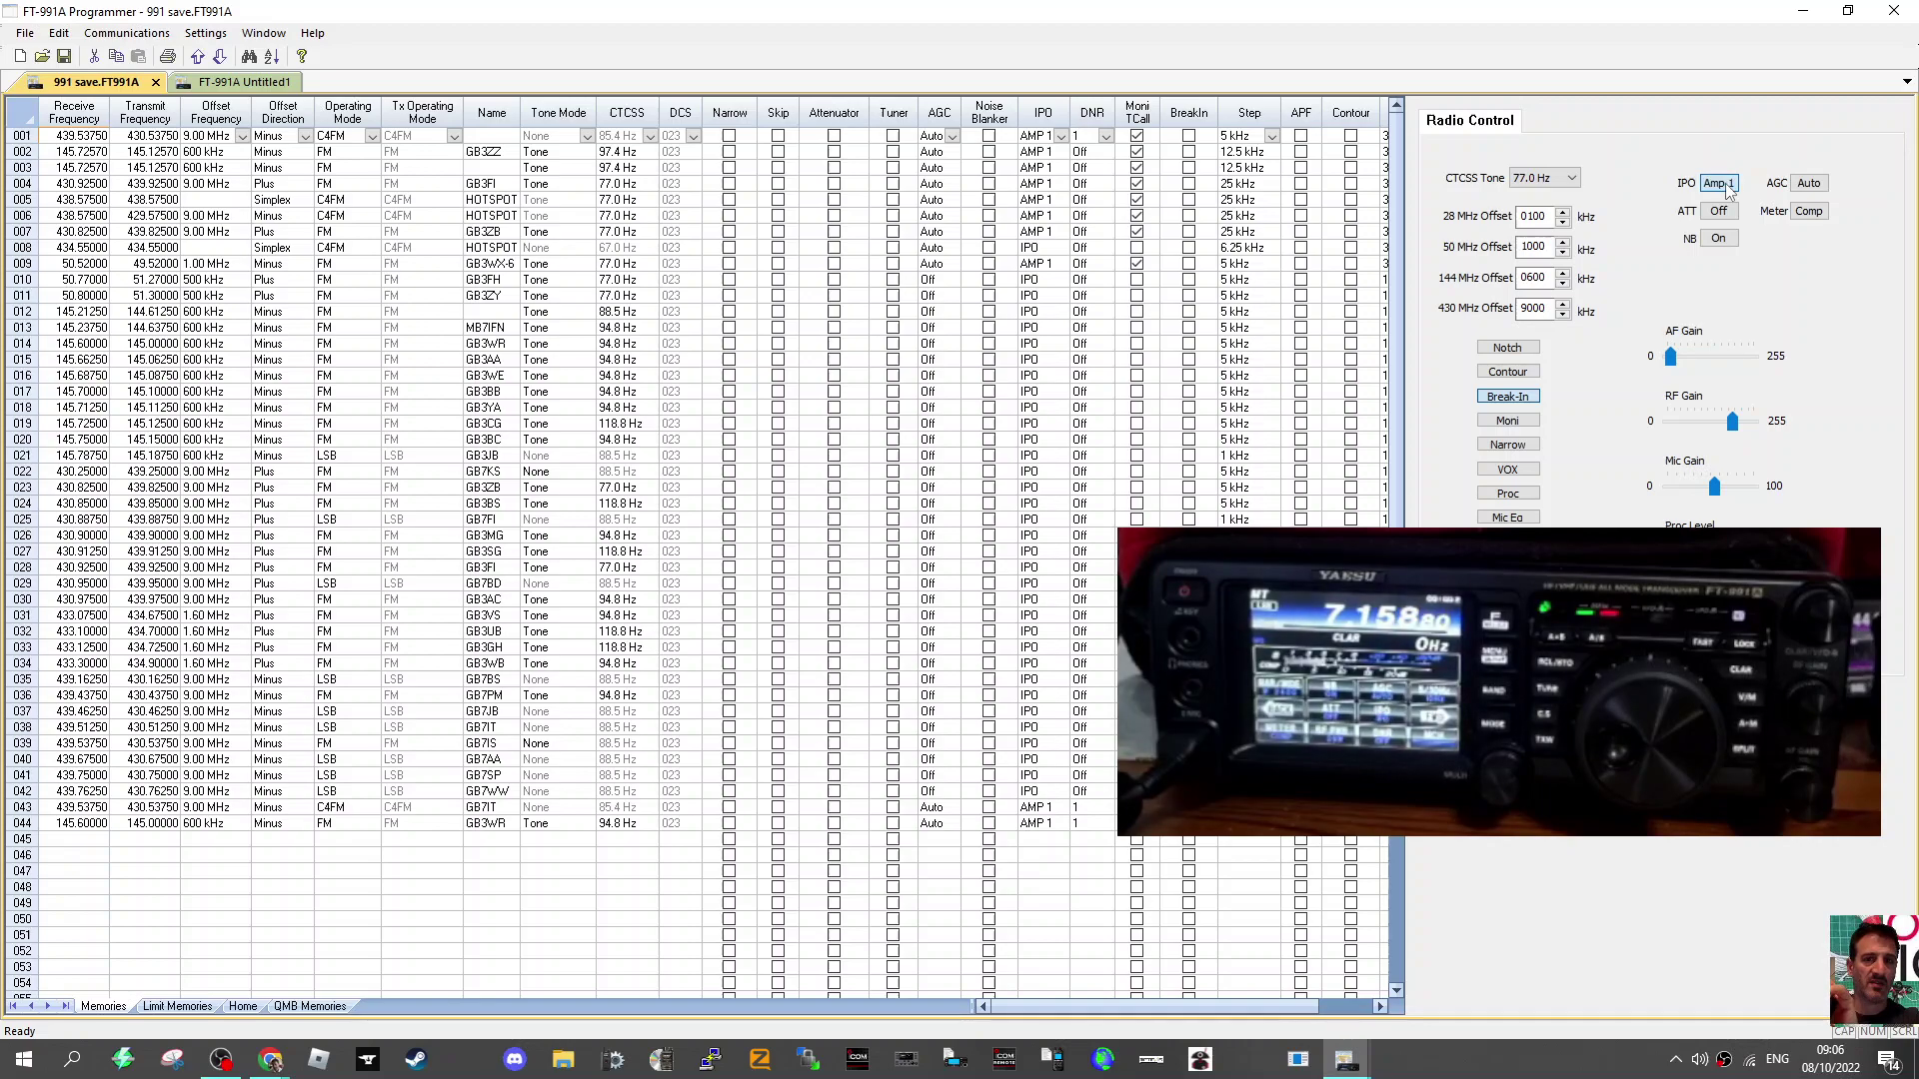
{"action": "left_click", "coordinate": [1726, 187]}
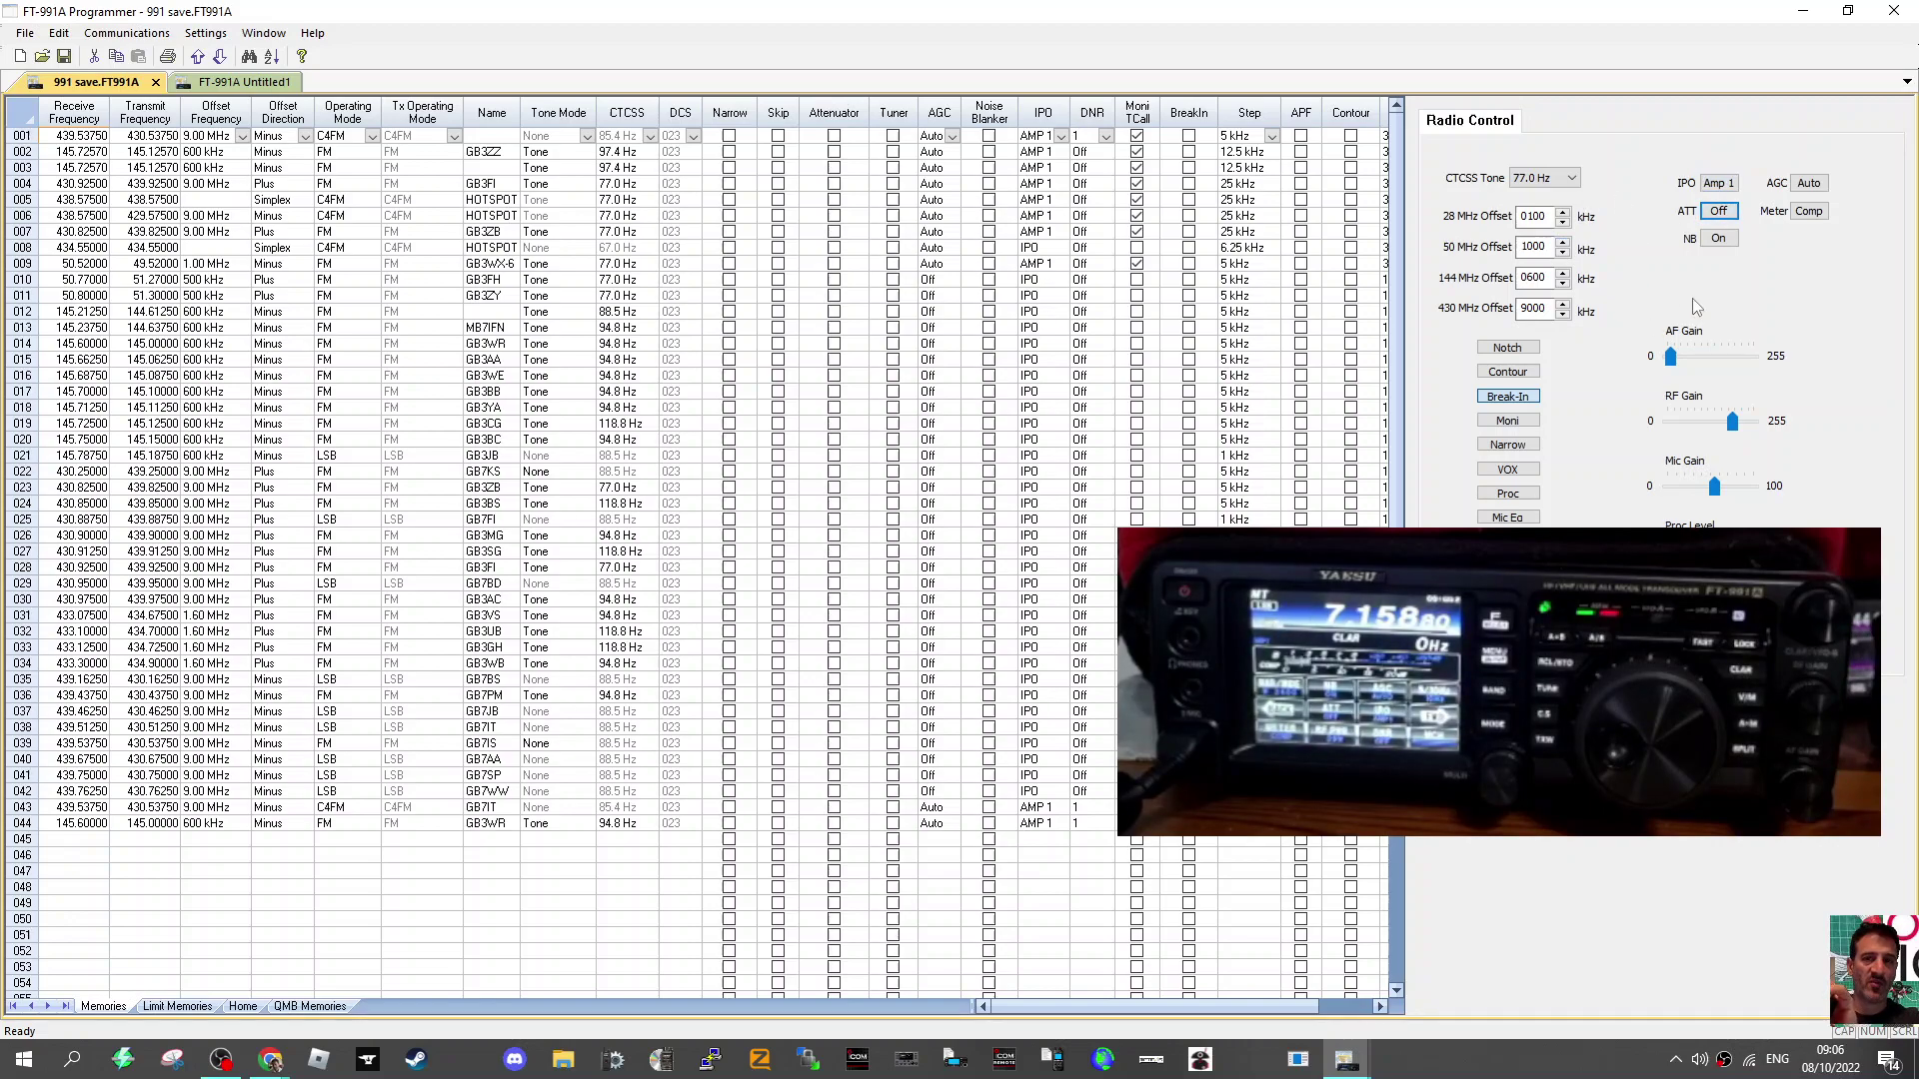
Cycle the meter through ID, PO and SWR until it reads ALC.
{"action": "left_click", "coordinate": [1813, 216]}
{"action": "left_click", "coordinate": [1817, 218]}
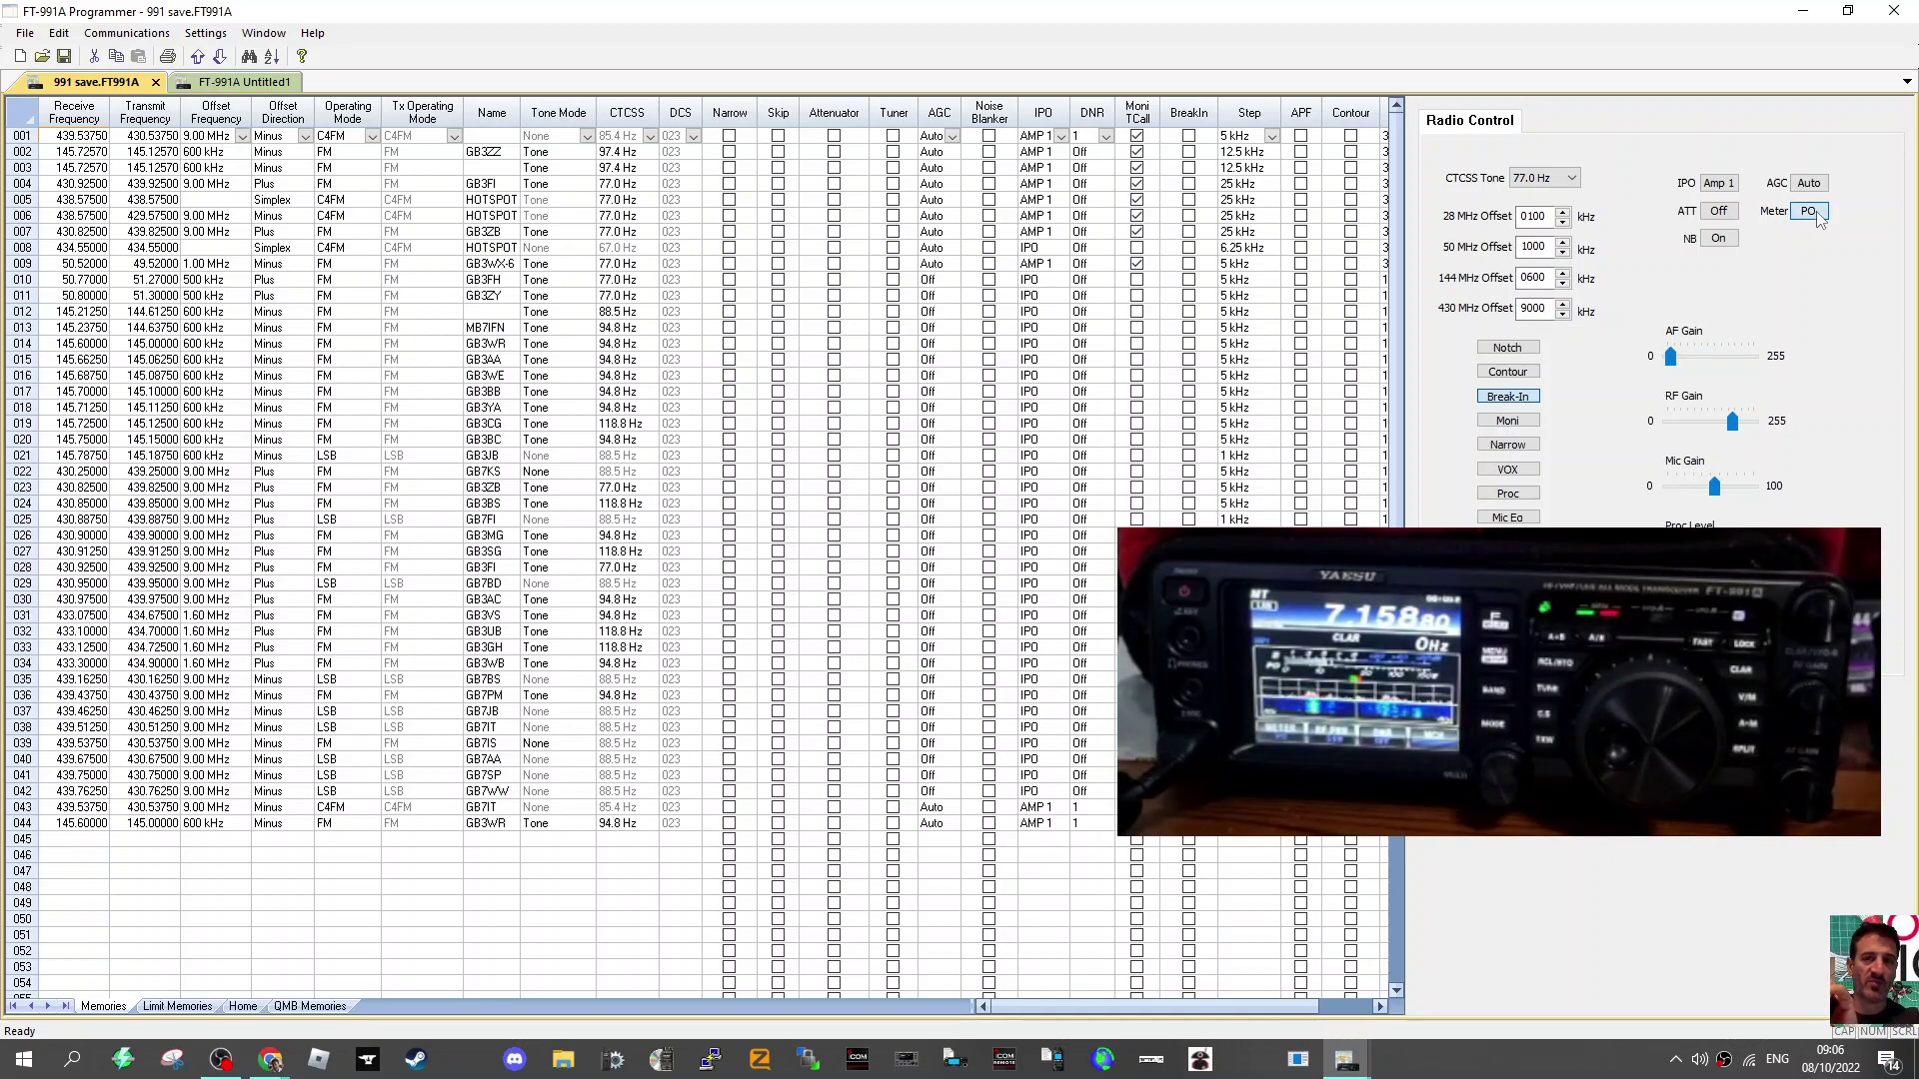
{"action": "left_click", "coordinate": [1808, 212]}
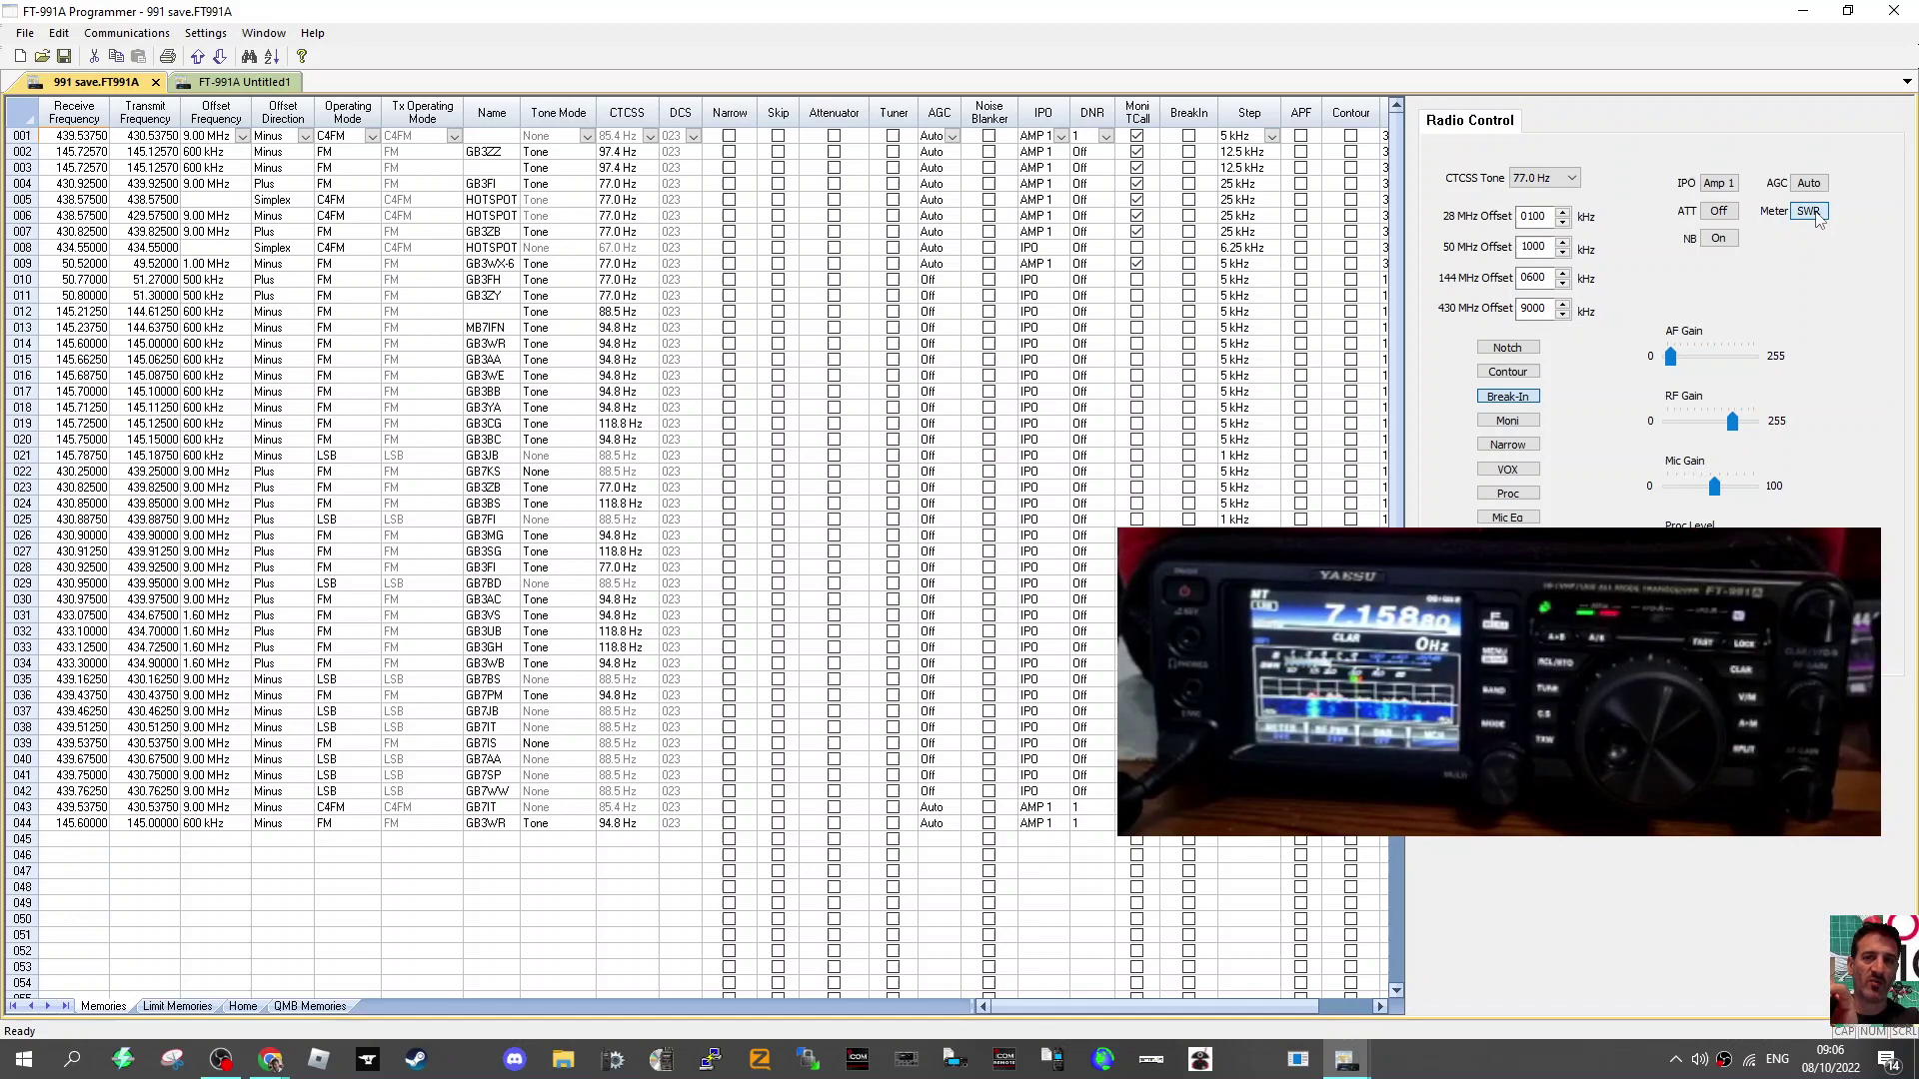
{"action": "left_click", "coordinate": [1808, 212]}
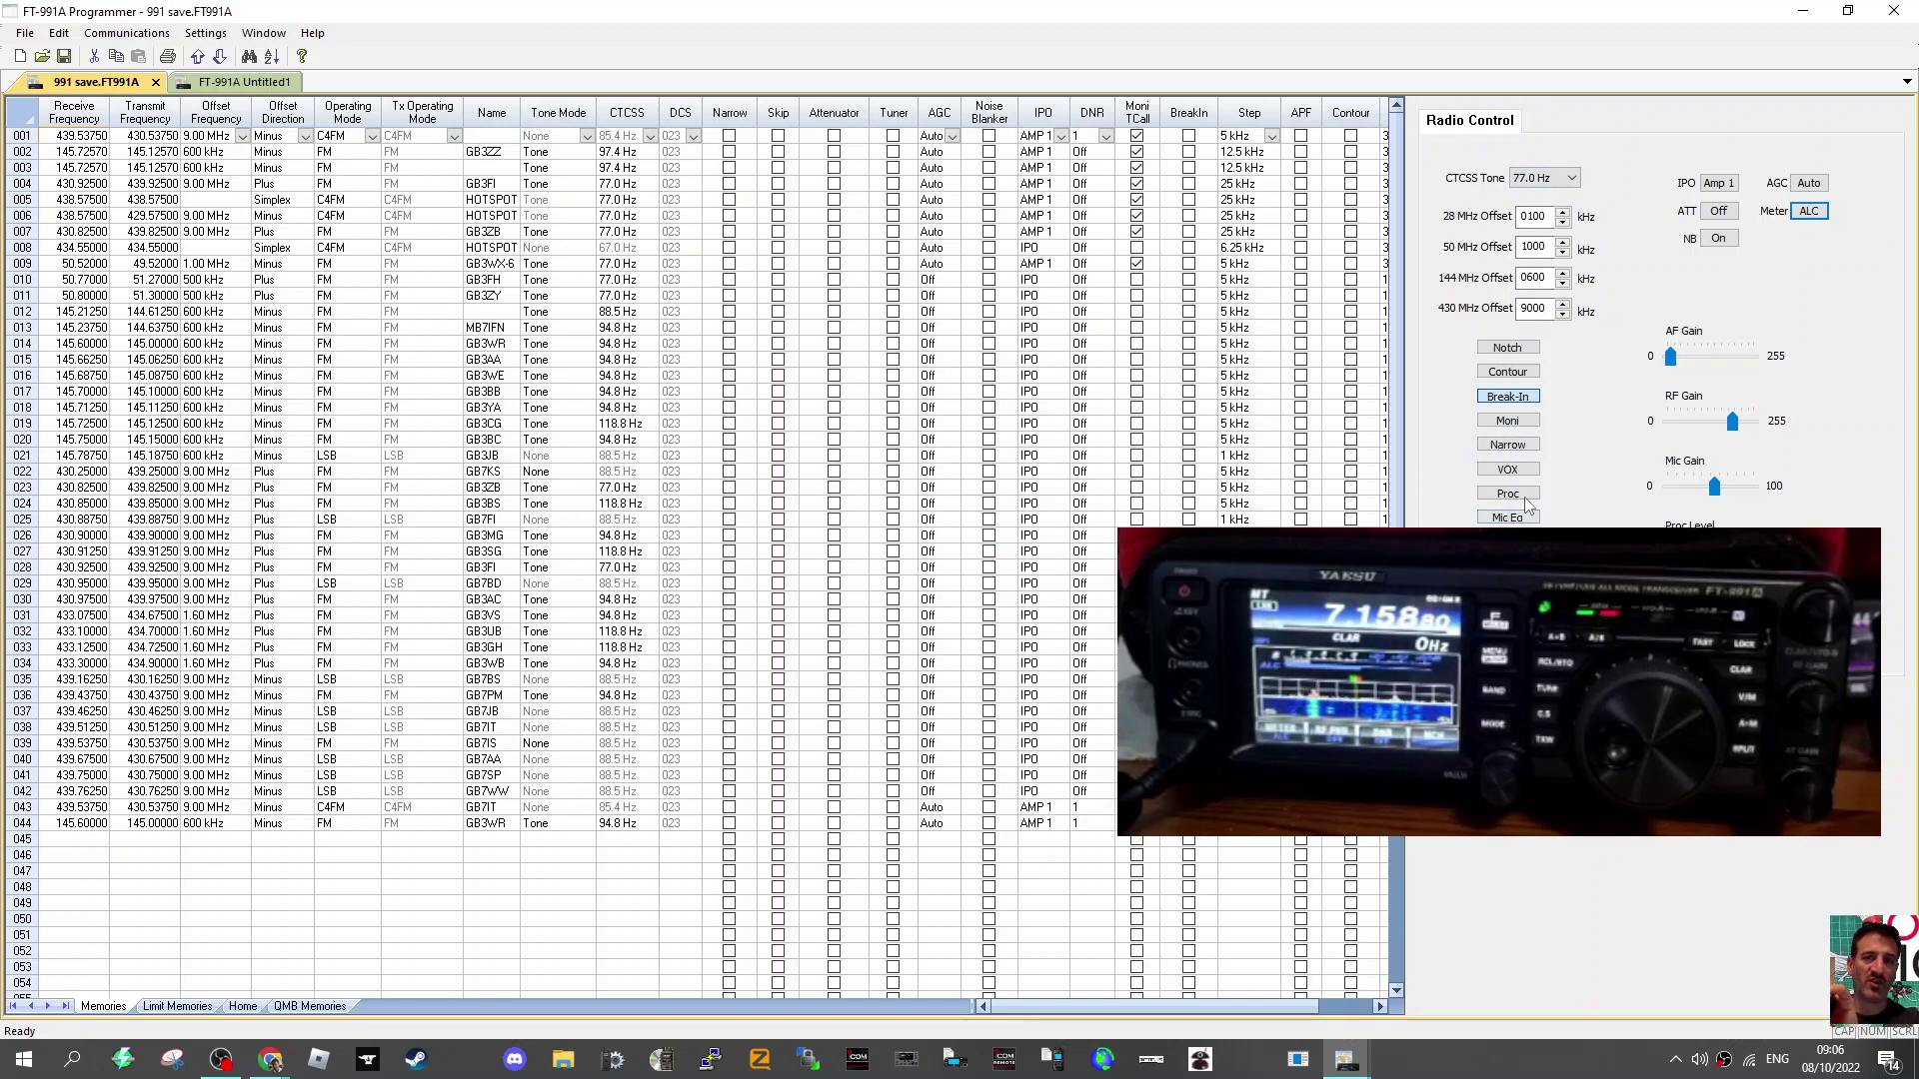
Restore the programmer window, move it aside, and launch the FT991A Menu Editor.
{"action": "left_click", "coordinate": [1847, 11]}
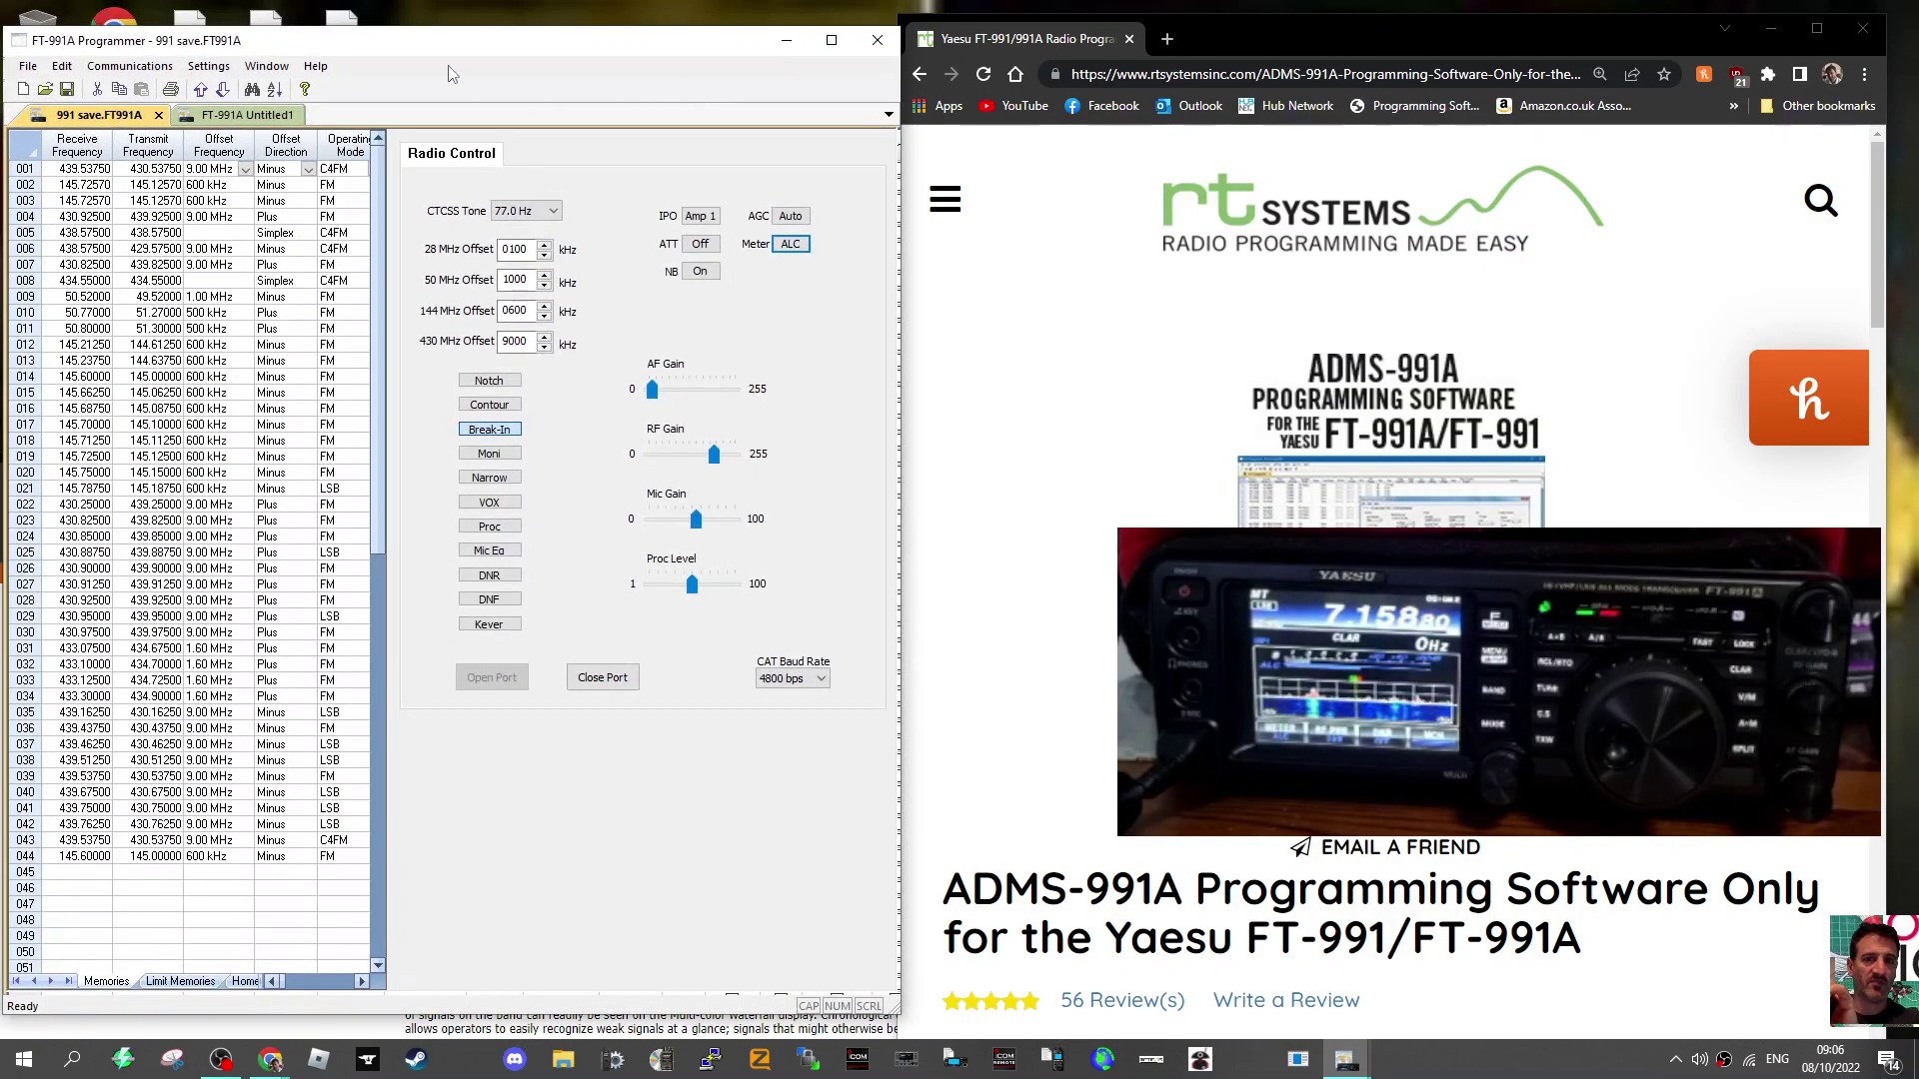
{"action": "mouse_move", "coordinate": [484, 52]}
{"action": "left_mouse_down"}
{"action": "mouse_move", "coordinate": [944, 44]}
{"action": "mouse_move", "coordinate": [874, 40]}
{"action": "left_mouse_up"}
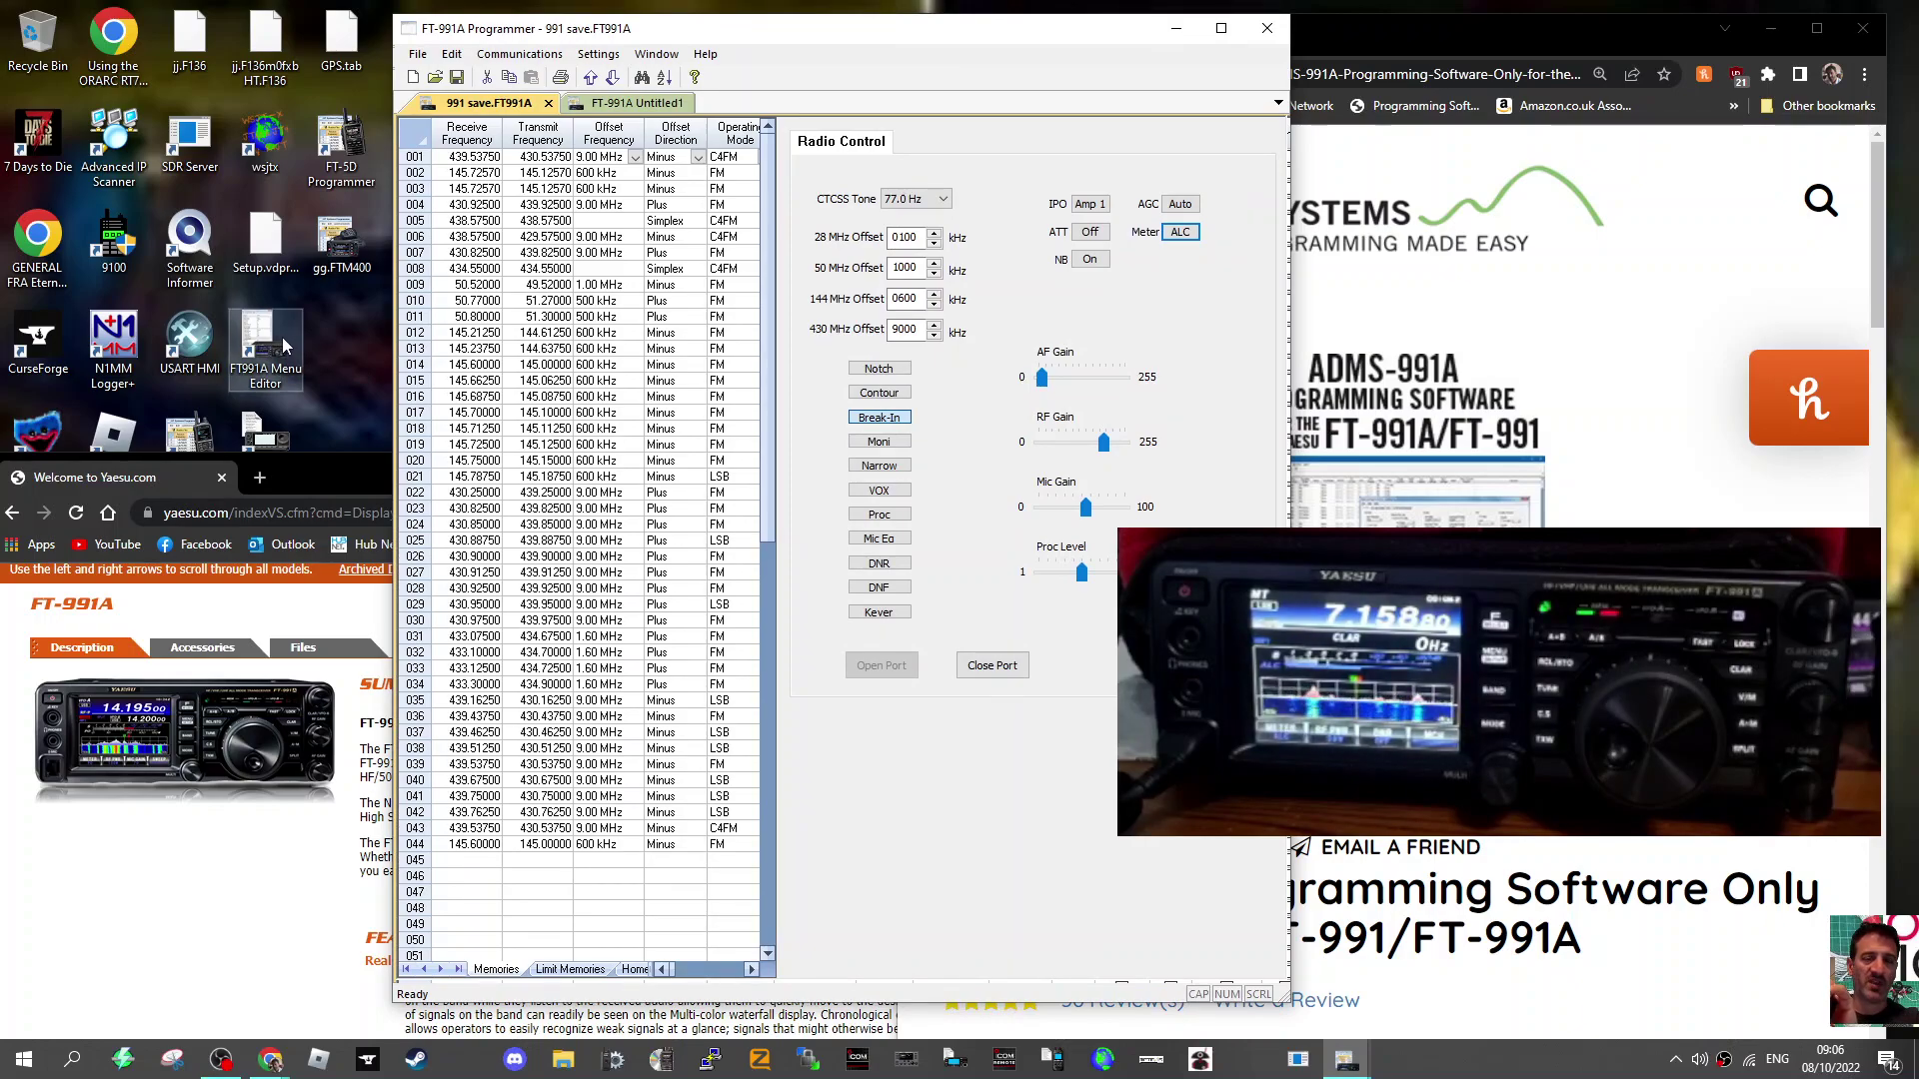
{"action": "double_click", "coordinate": [282, 338]}
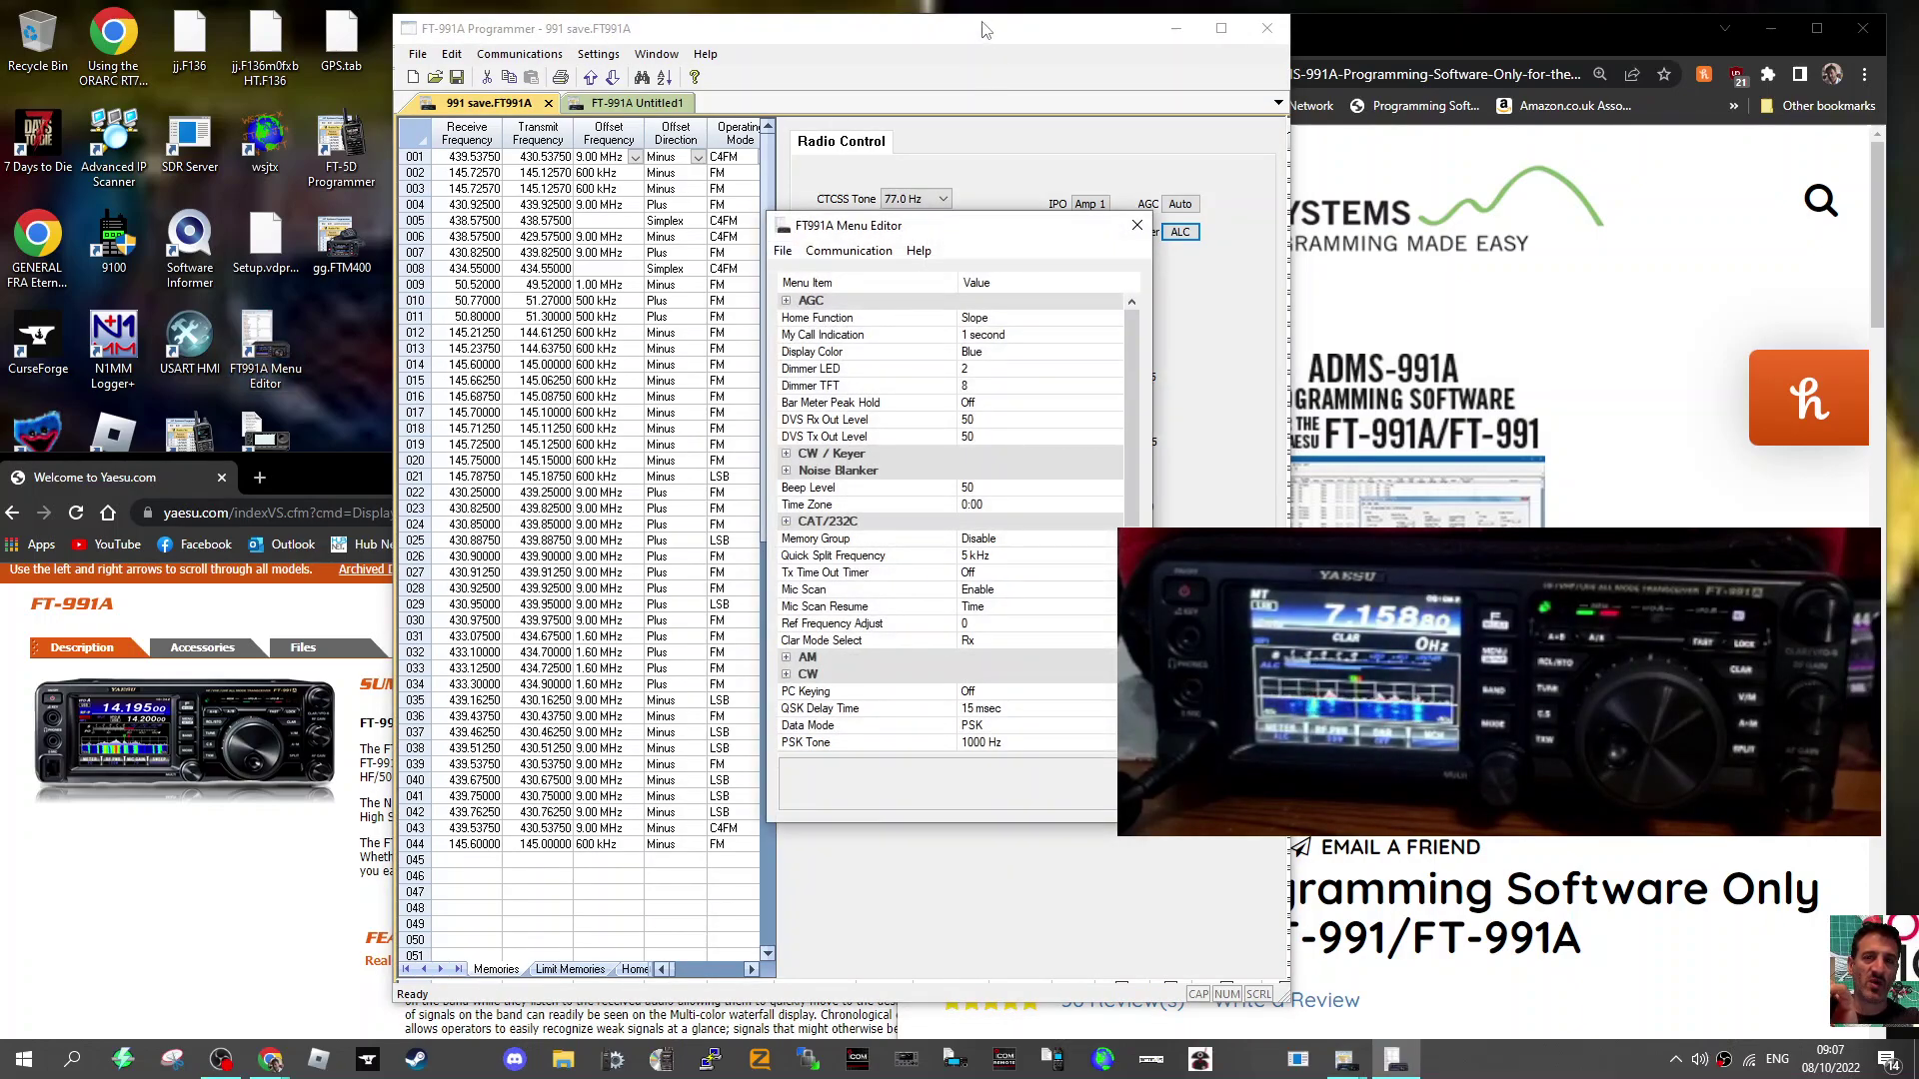
{"action": "left_click_drag", "start_coordinate": [990, 42], "coordinate": [611, 70]}
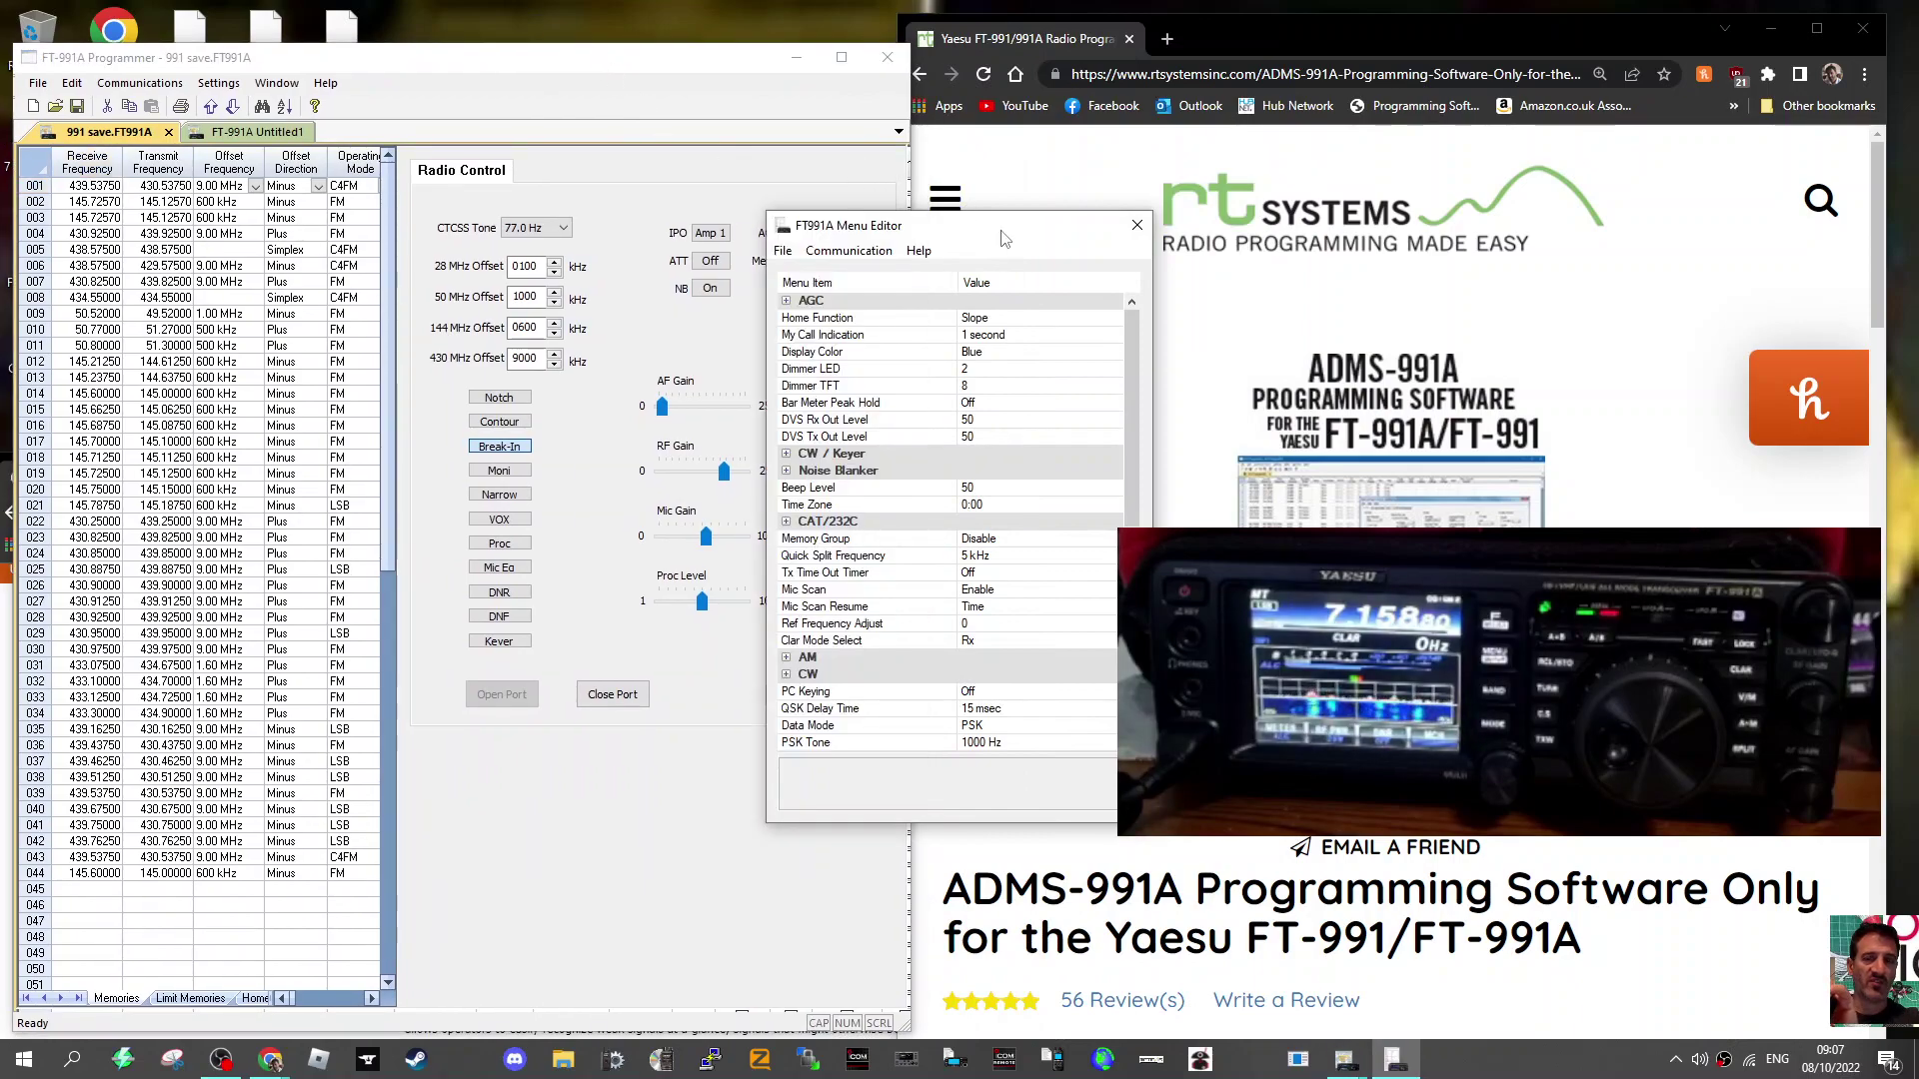
Position the Menu Editor over the programmer and scroll its menu list down and back up.
{"action": "left_click_drag", "start_coordinate": [1005, 238], "coordinate": [608, 140]}
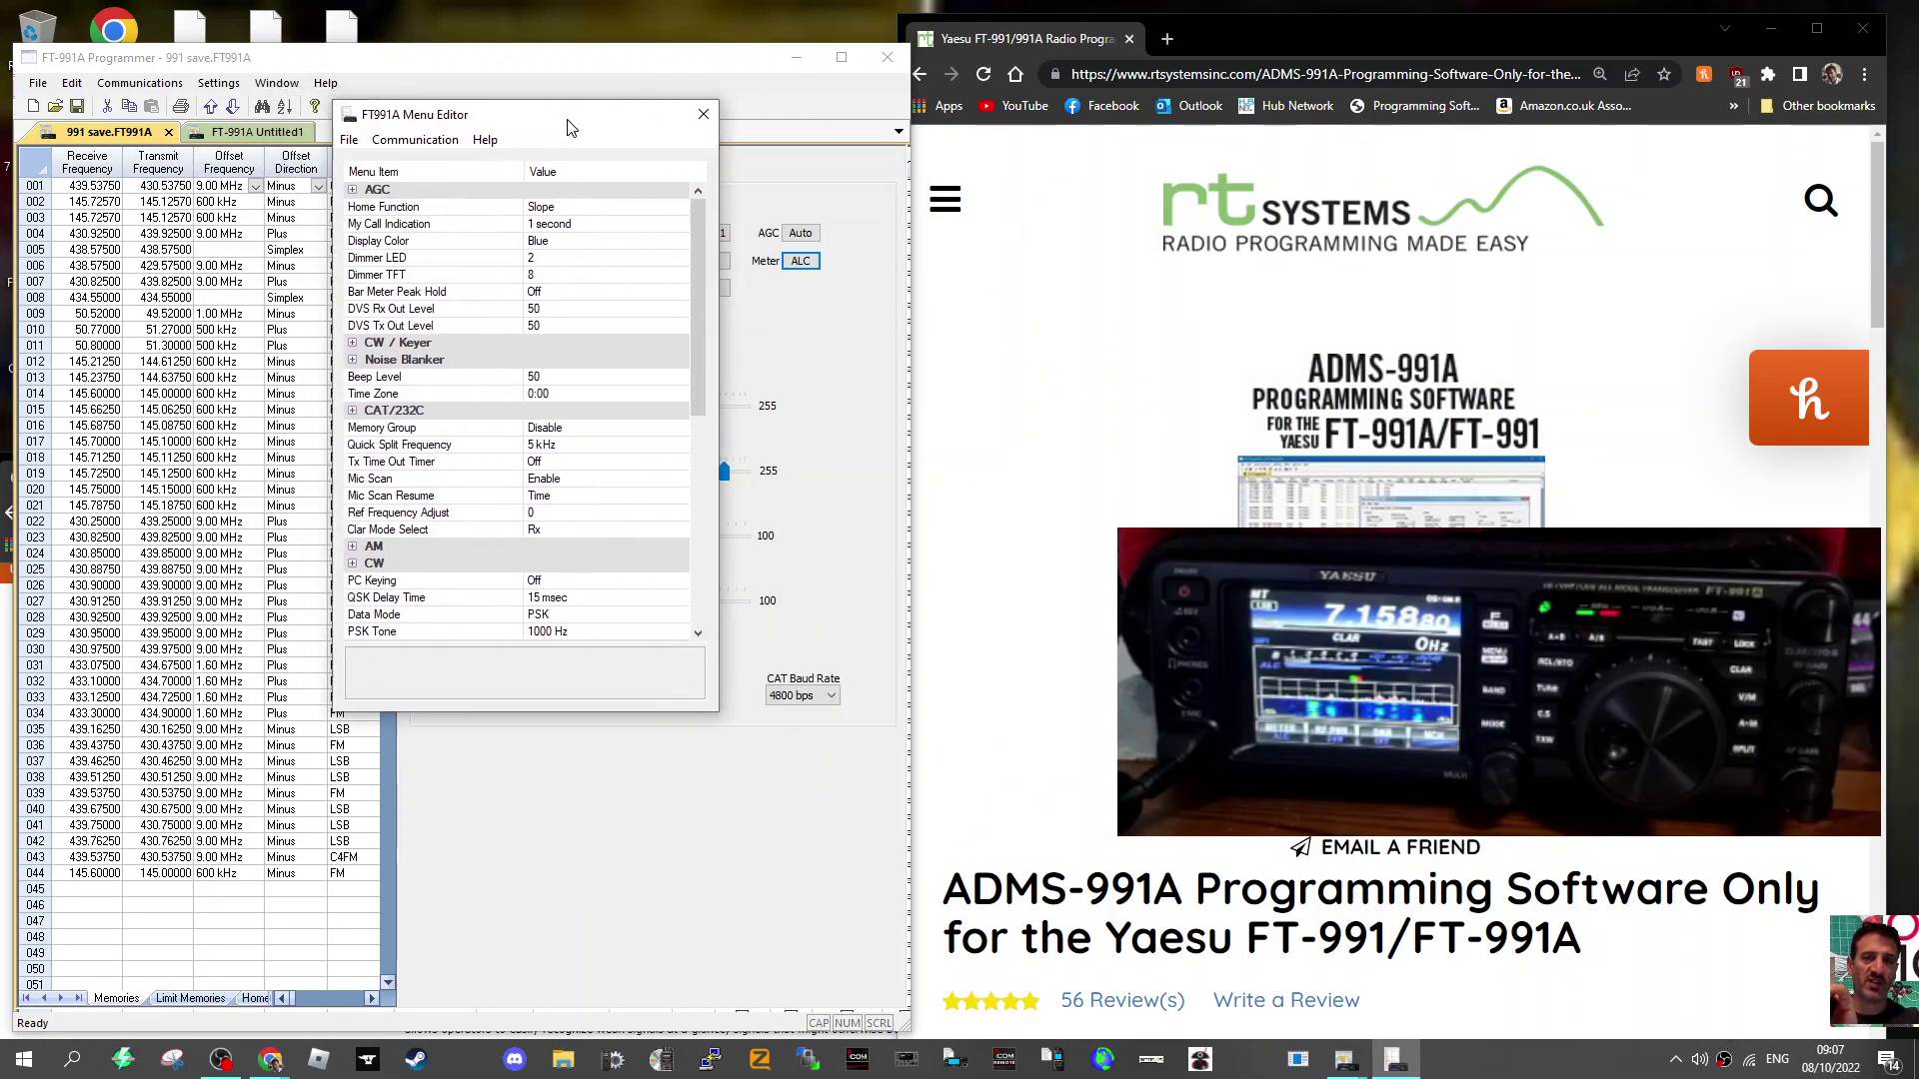
{"action": "mouse_move", "coordinate": [607, 140]}
{"action": "left_mouse_down"}
{"action": "mouse_move", "coordinate": [505, 137]}
{"action": "mouse_move", "coordinate": [525, 132]}
{"action": "left_mouse_up"}
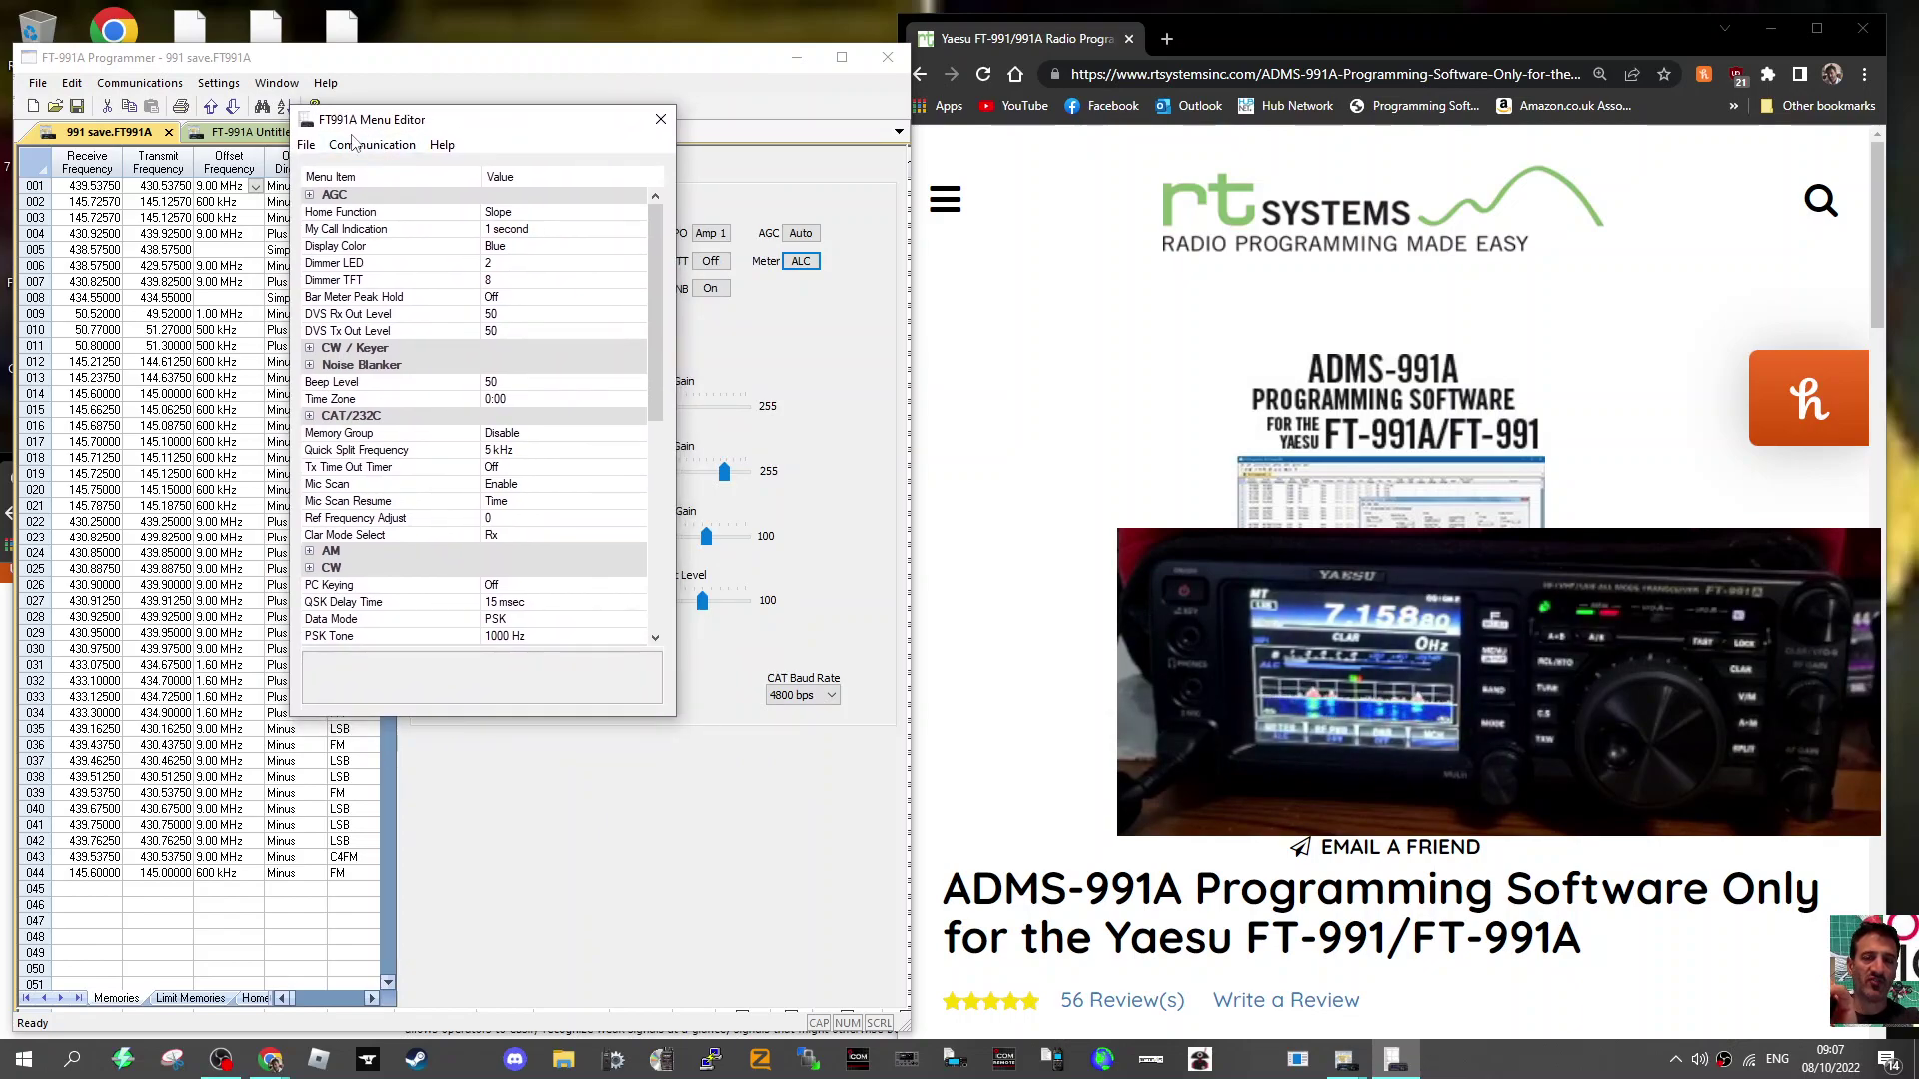
{"action": "scroll", "coordinate": [548, 469], "scroll_direction": "down", "scroll_amount": 3}
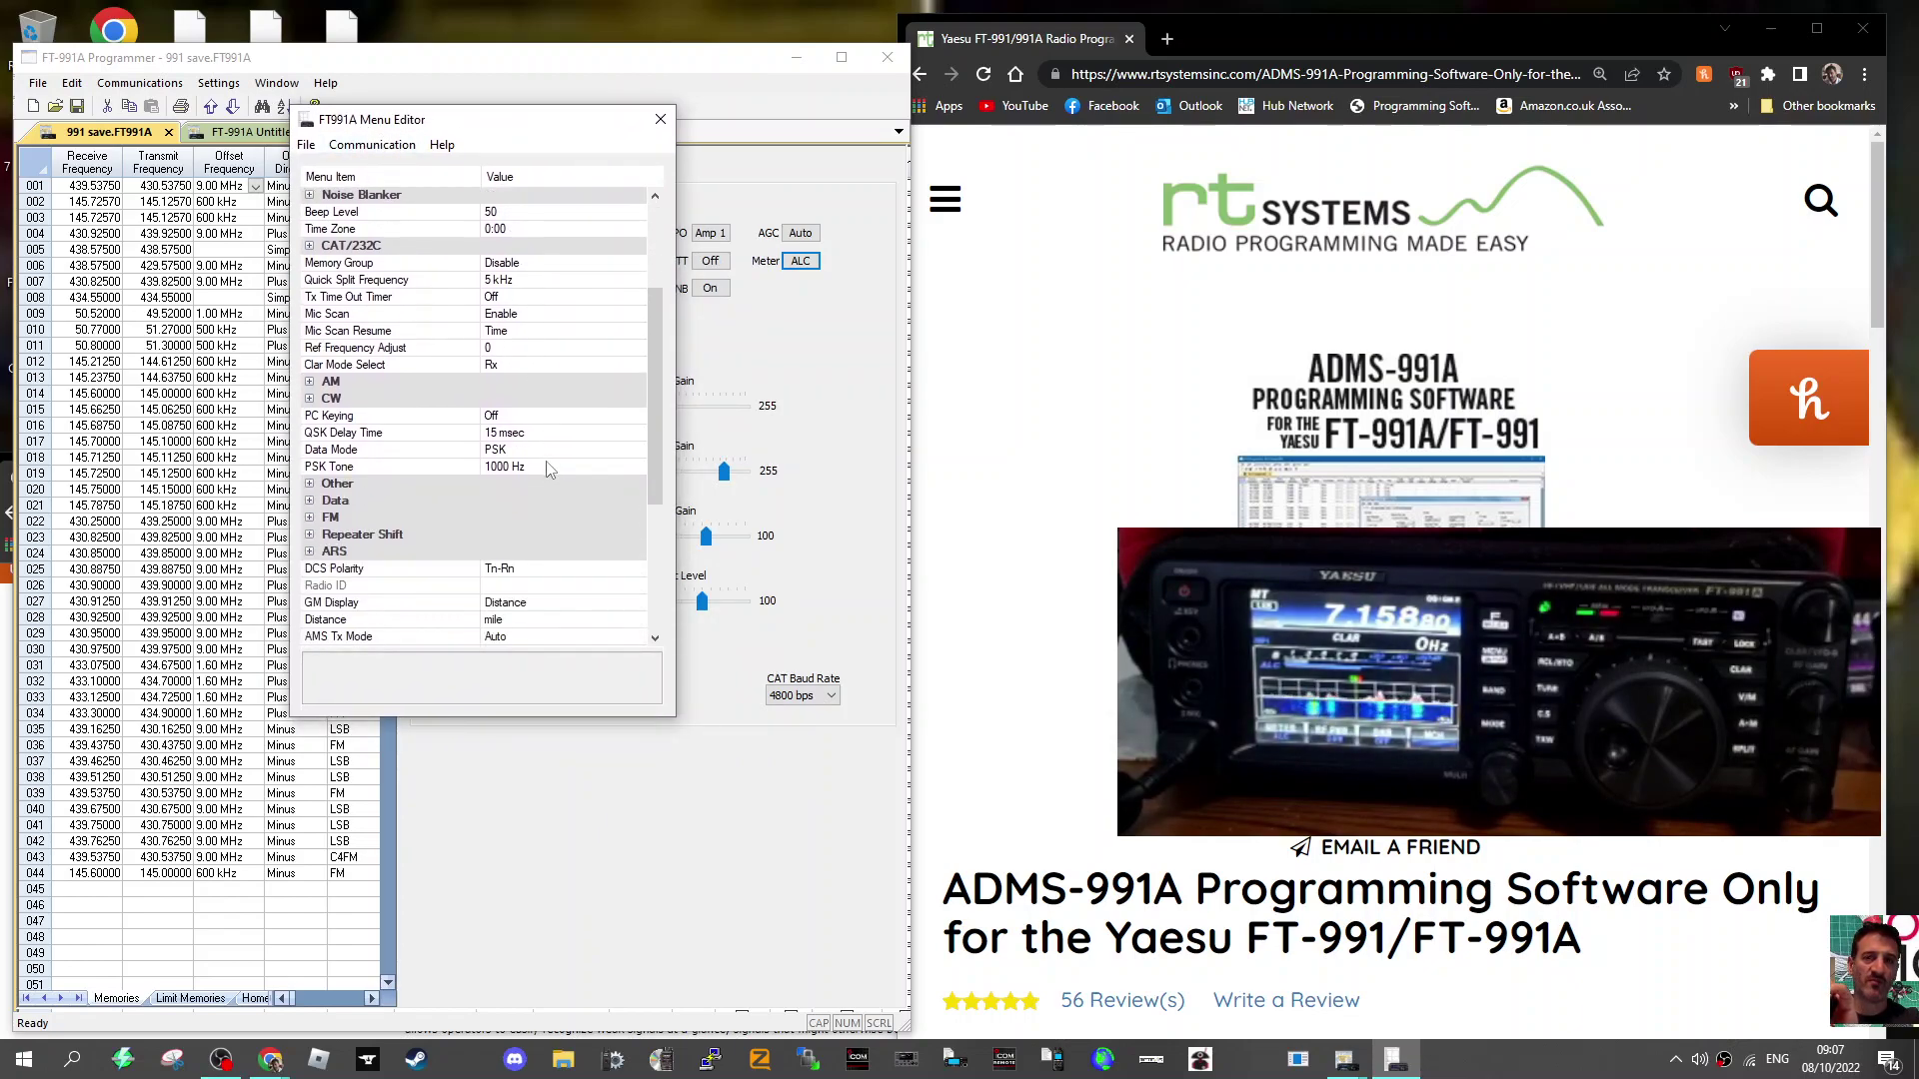
{"action": "scroll", "coordinate": [548, 469], "scroll_direction": "down", "scroll_amount": 3}
{"action": "scroll", "coordinate": [551, 479], "scroll_direction": "down", "scroll_amount": 2}
{"action": "scroll", "coordinate": [551, 480], "scroll_direction": "up", "scroll_amount": 3}
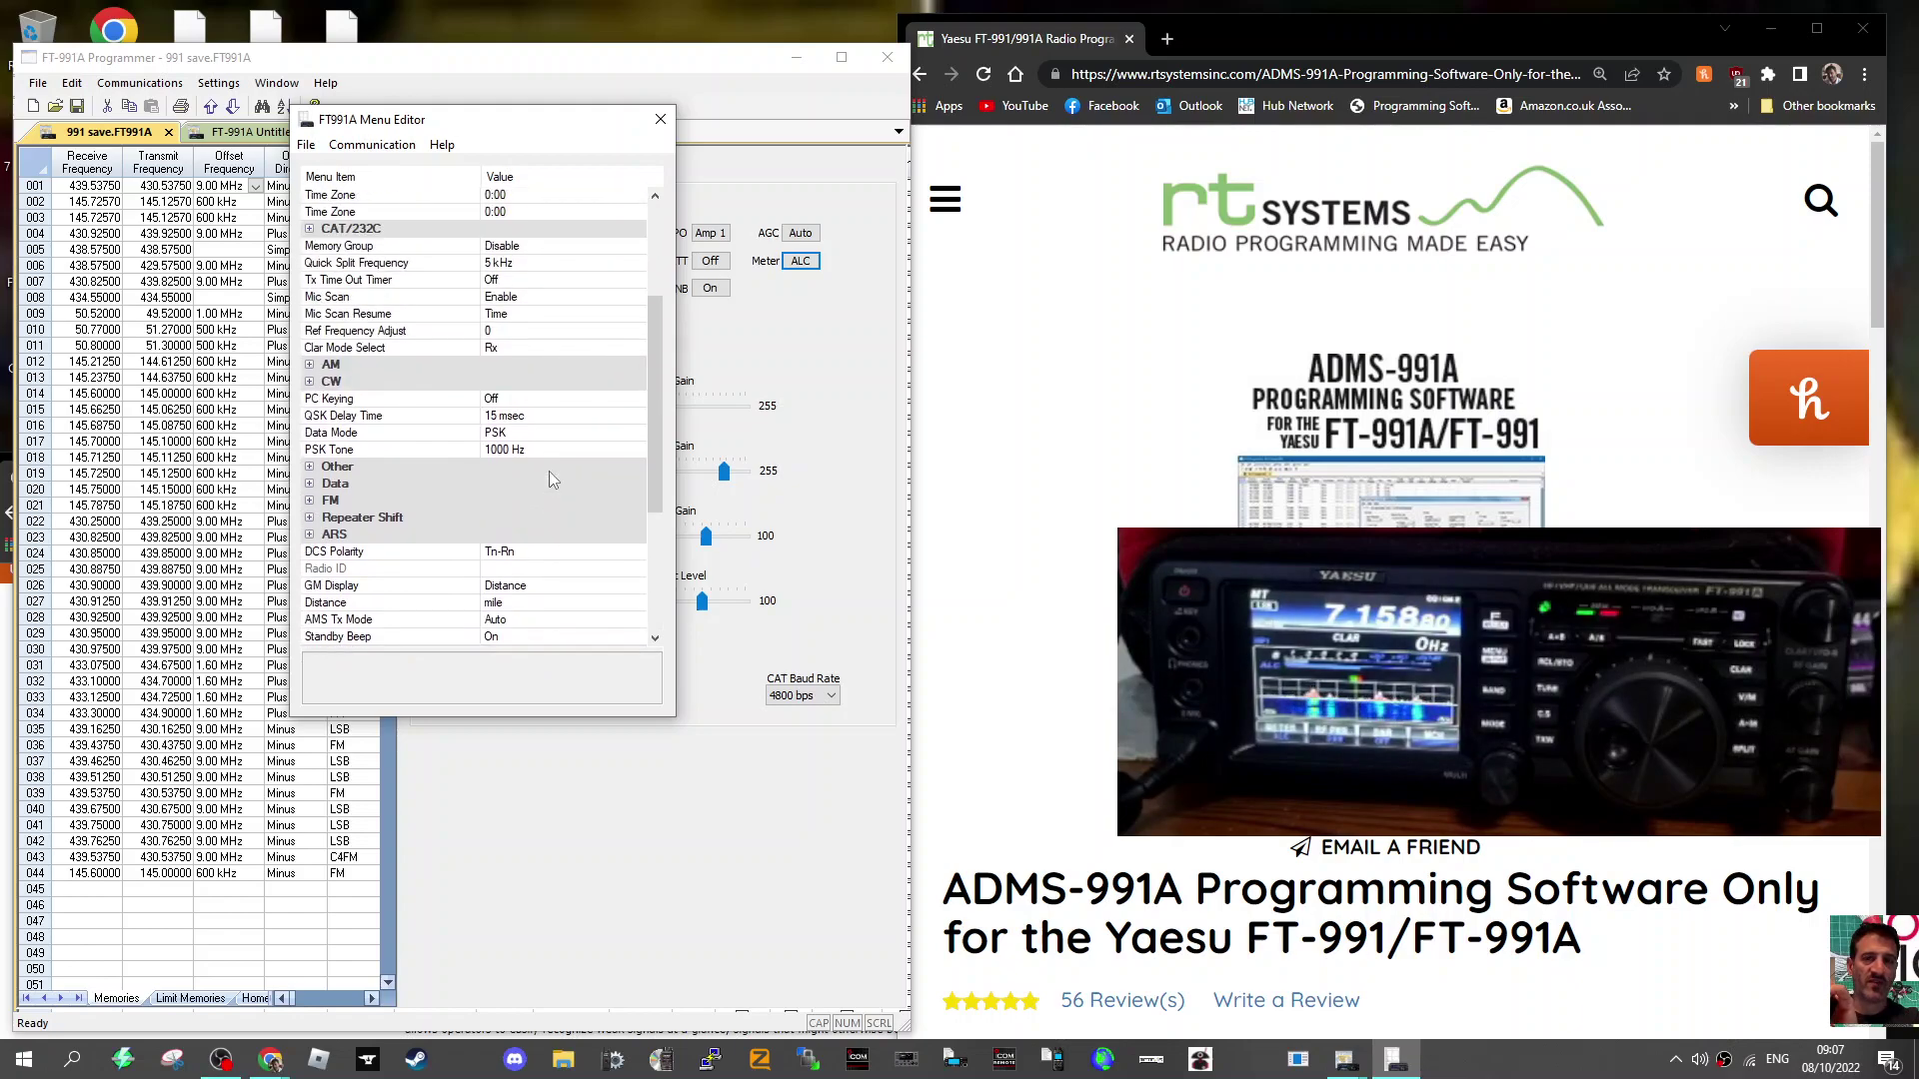
{"action": "scroll", "coordinate": [548, 471], "scroll_direction": "up", "scroll_amount": 2}
{"action": "scroll", "coordinate": [549, 470], "scroll_direction": "up", "scroll_amount": 3}
Expand the CW / Keyer, CW Memory and Noise Blanker groups.
{"action": "left_click", "coordinate": [310, 348]}
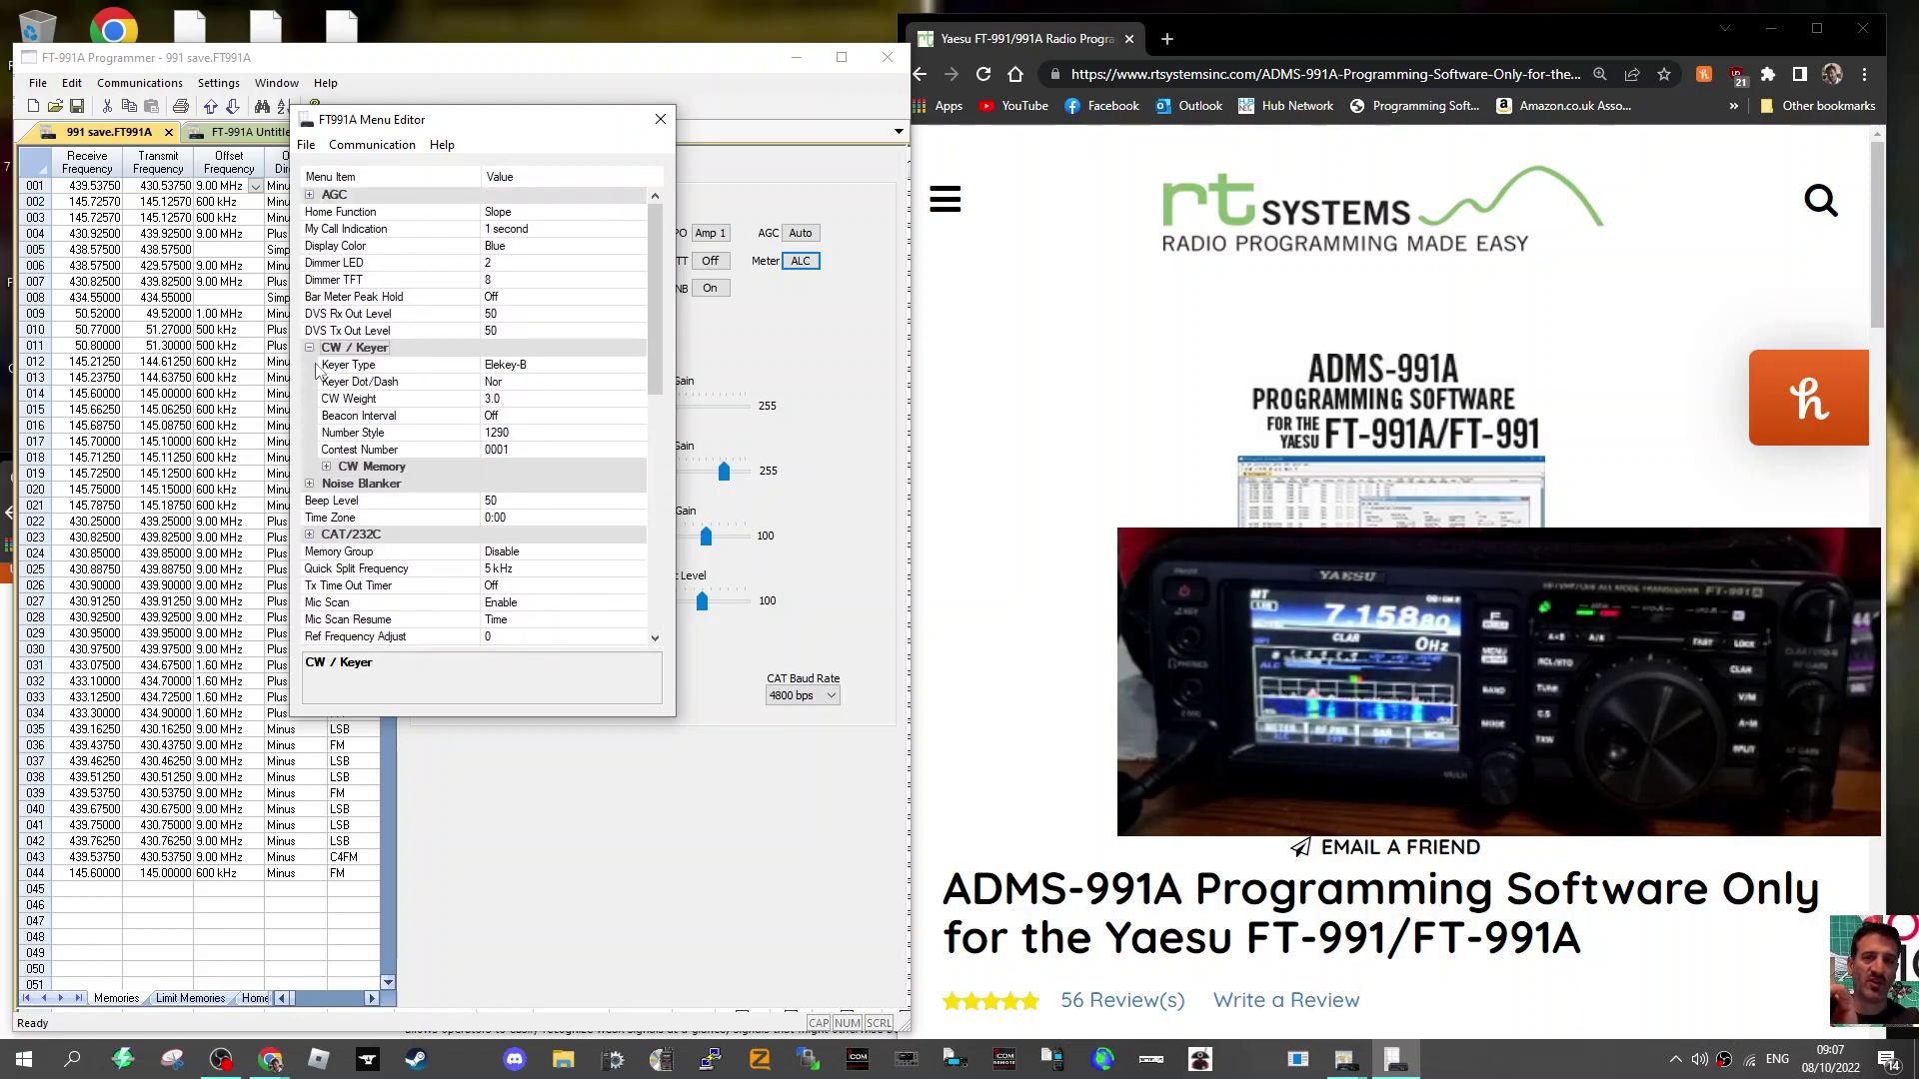
{"action": "scroll", "coordinate": [540, 372], "scroll_direction": "down", "scroll_amount": 1}
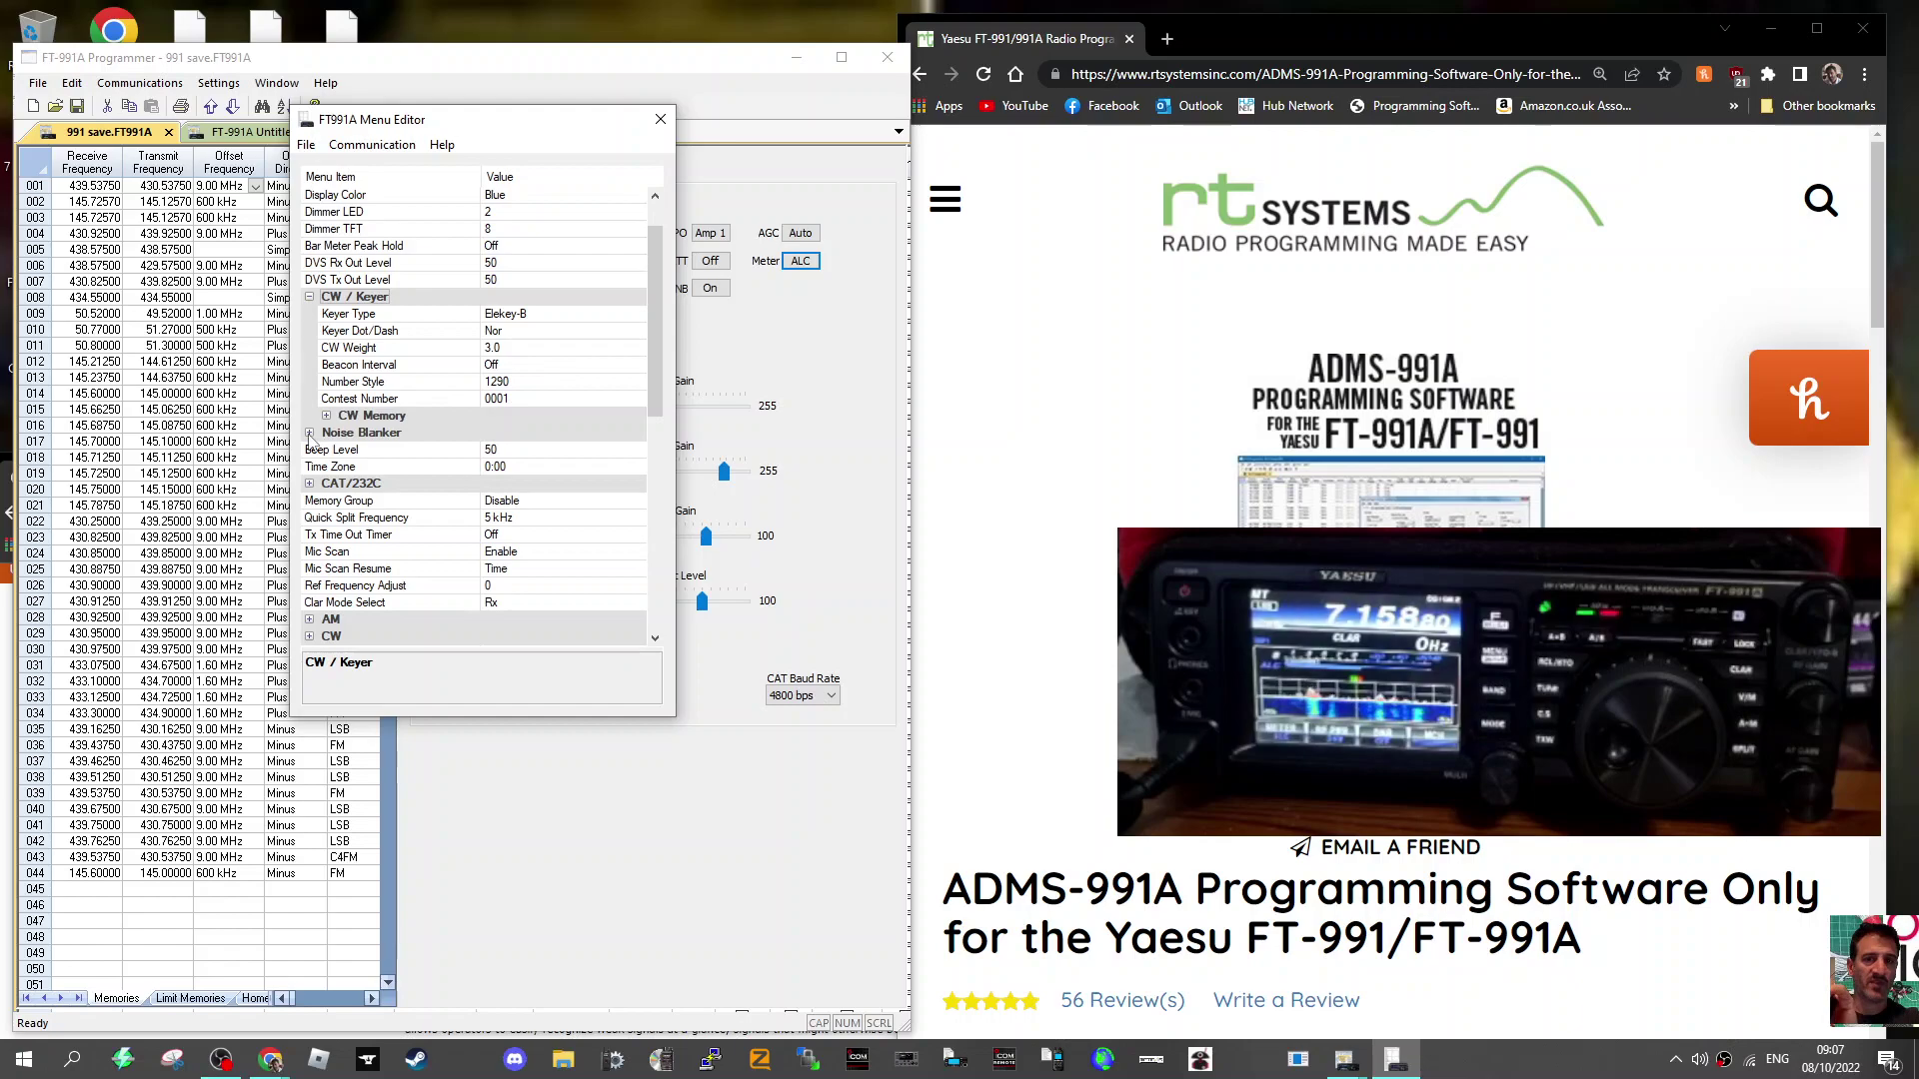
{"action": "left_click", "coordinate": [325, 415]}
{"action": "scroll", "coordinate": [320, 440], "scroll_direction": "down", "scroll_amount": 2}
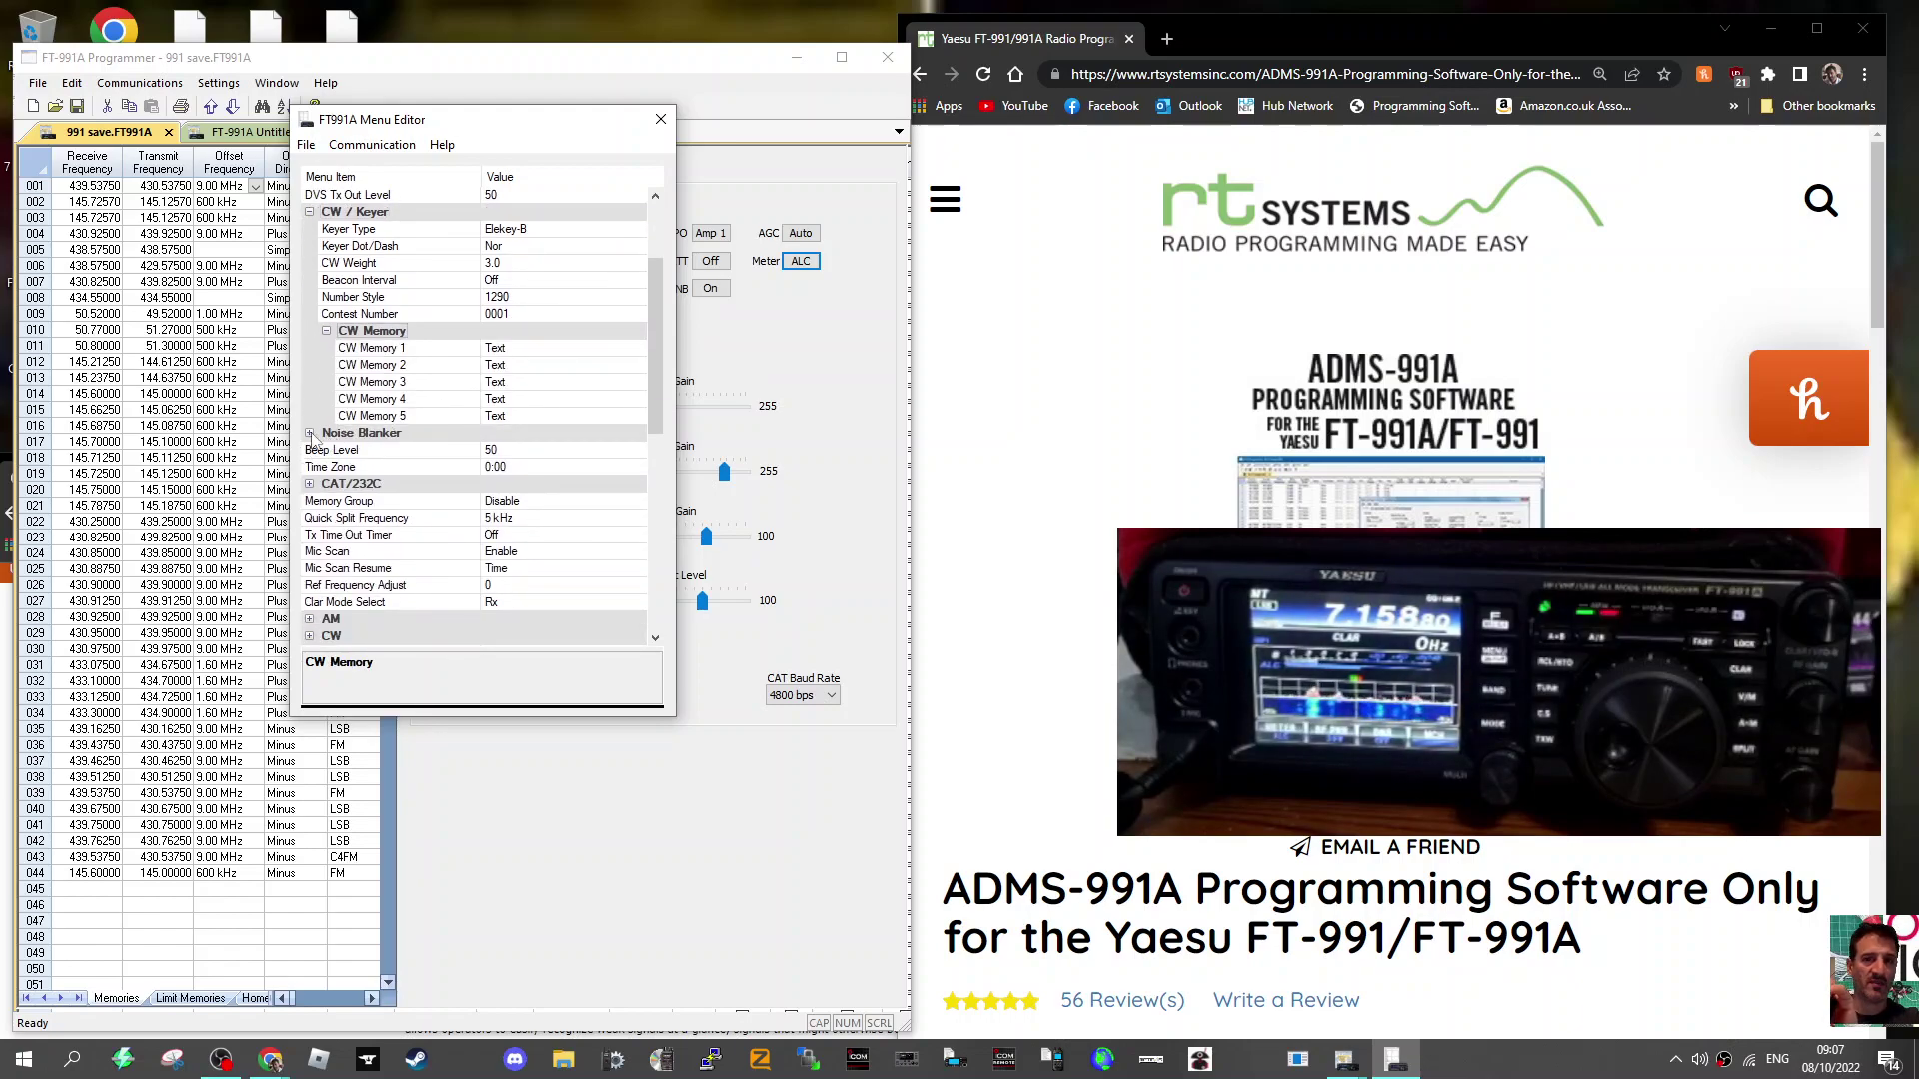
{"action": "left_click", "coordinate": [309, 433]}
{"action": "scroll", "coordinate": [547, 484], "scroll_direction": "down", "scroll_amount": 2}
{"action": "scroll", "coordinate": [417, 485], "scroll_direction": "down", "scroll_amount": 2}
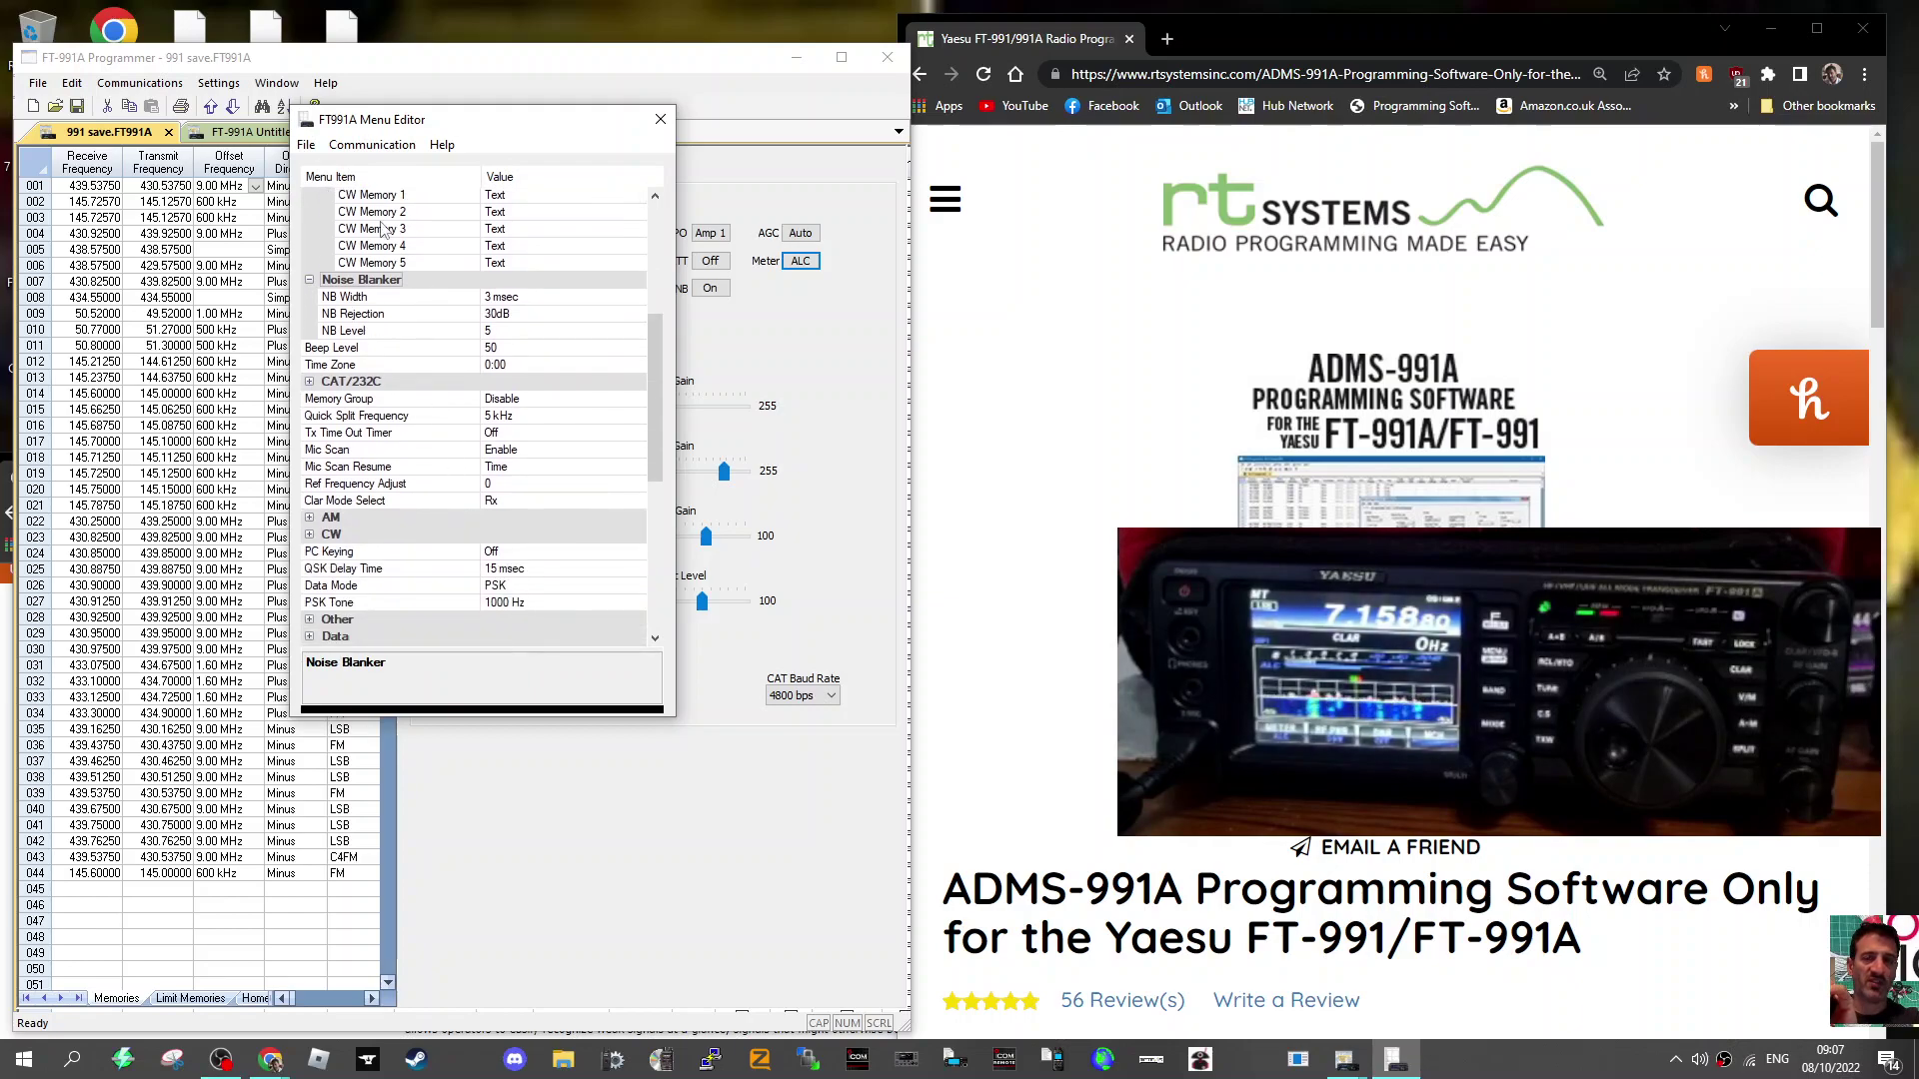
Try Communication > Live Data and dismiss the connection error.
{"action": "left_click", "coordinate": [372, 144]}
{"action": "left_click", "coordinate": [413, 220]}
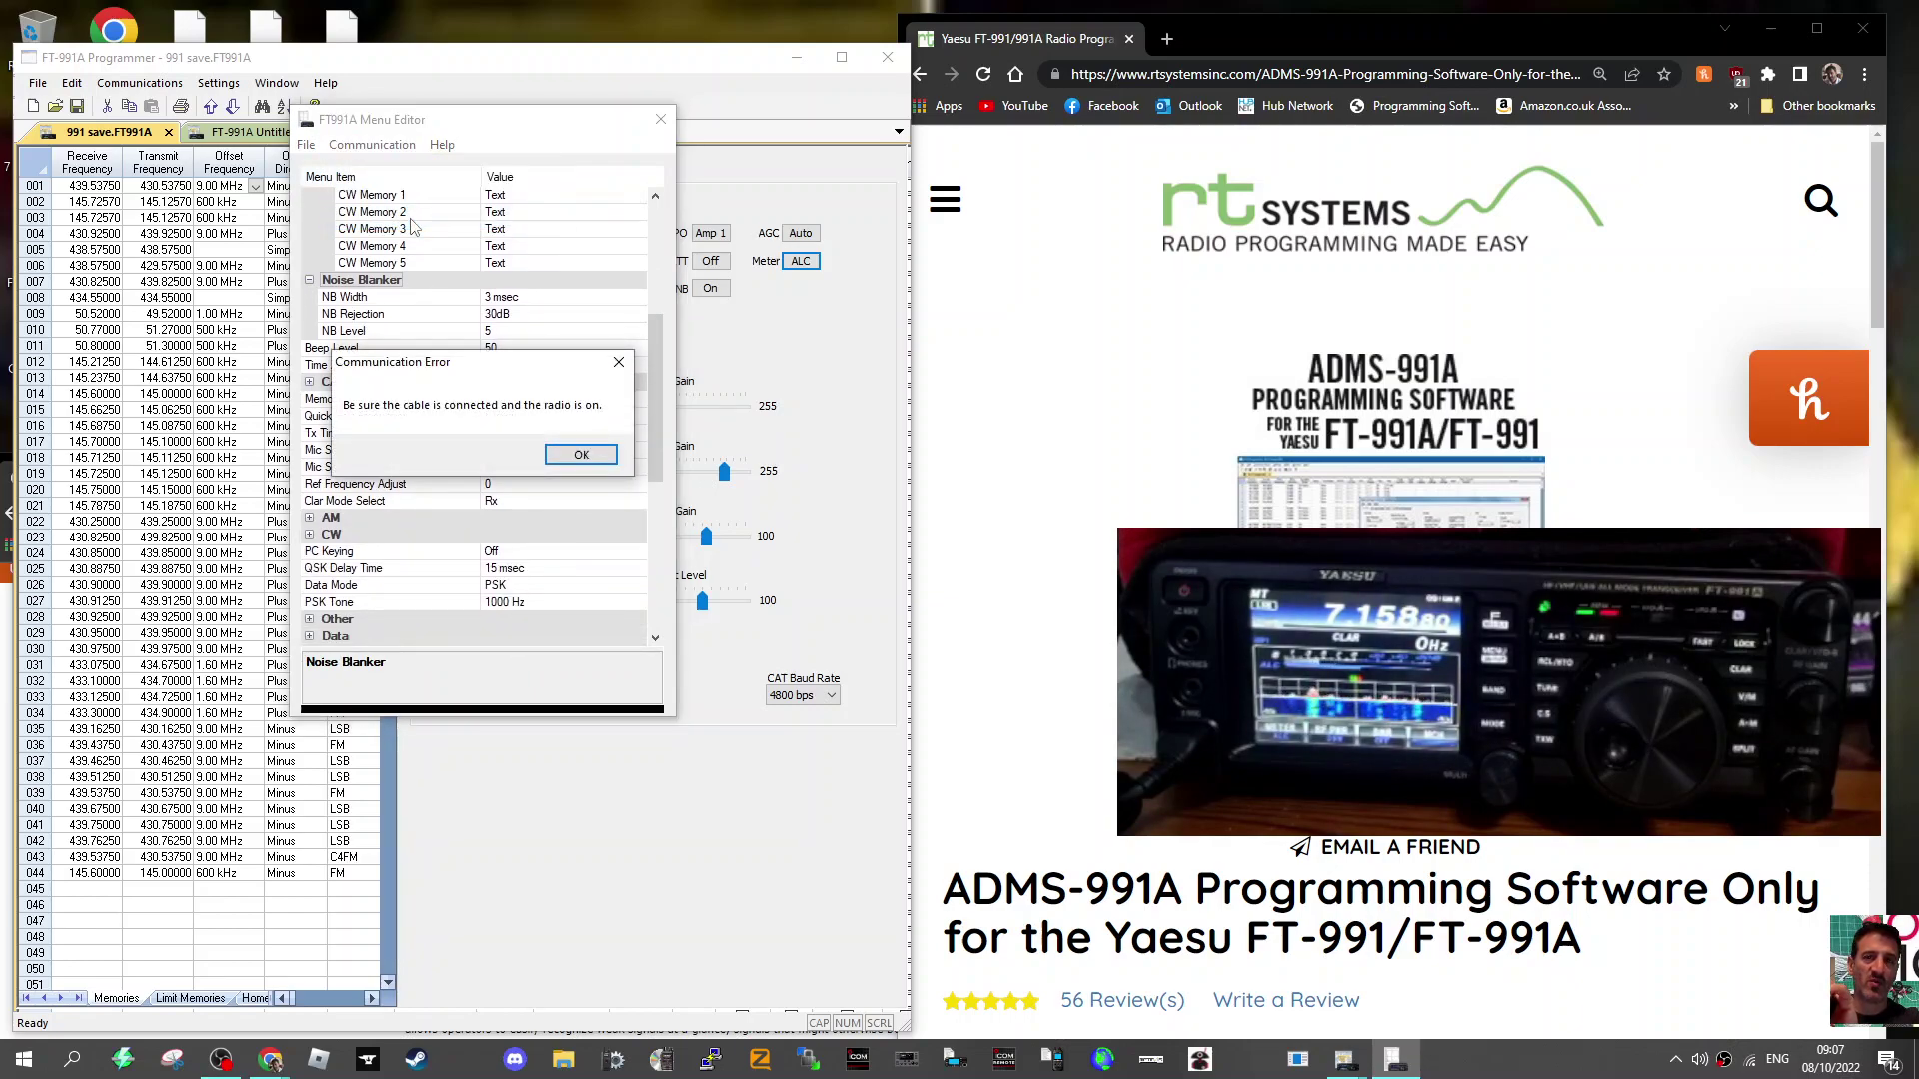
{"action": "left_click", "coordinate": [589, 457]}
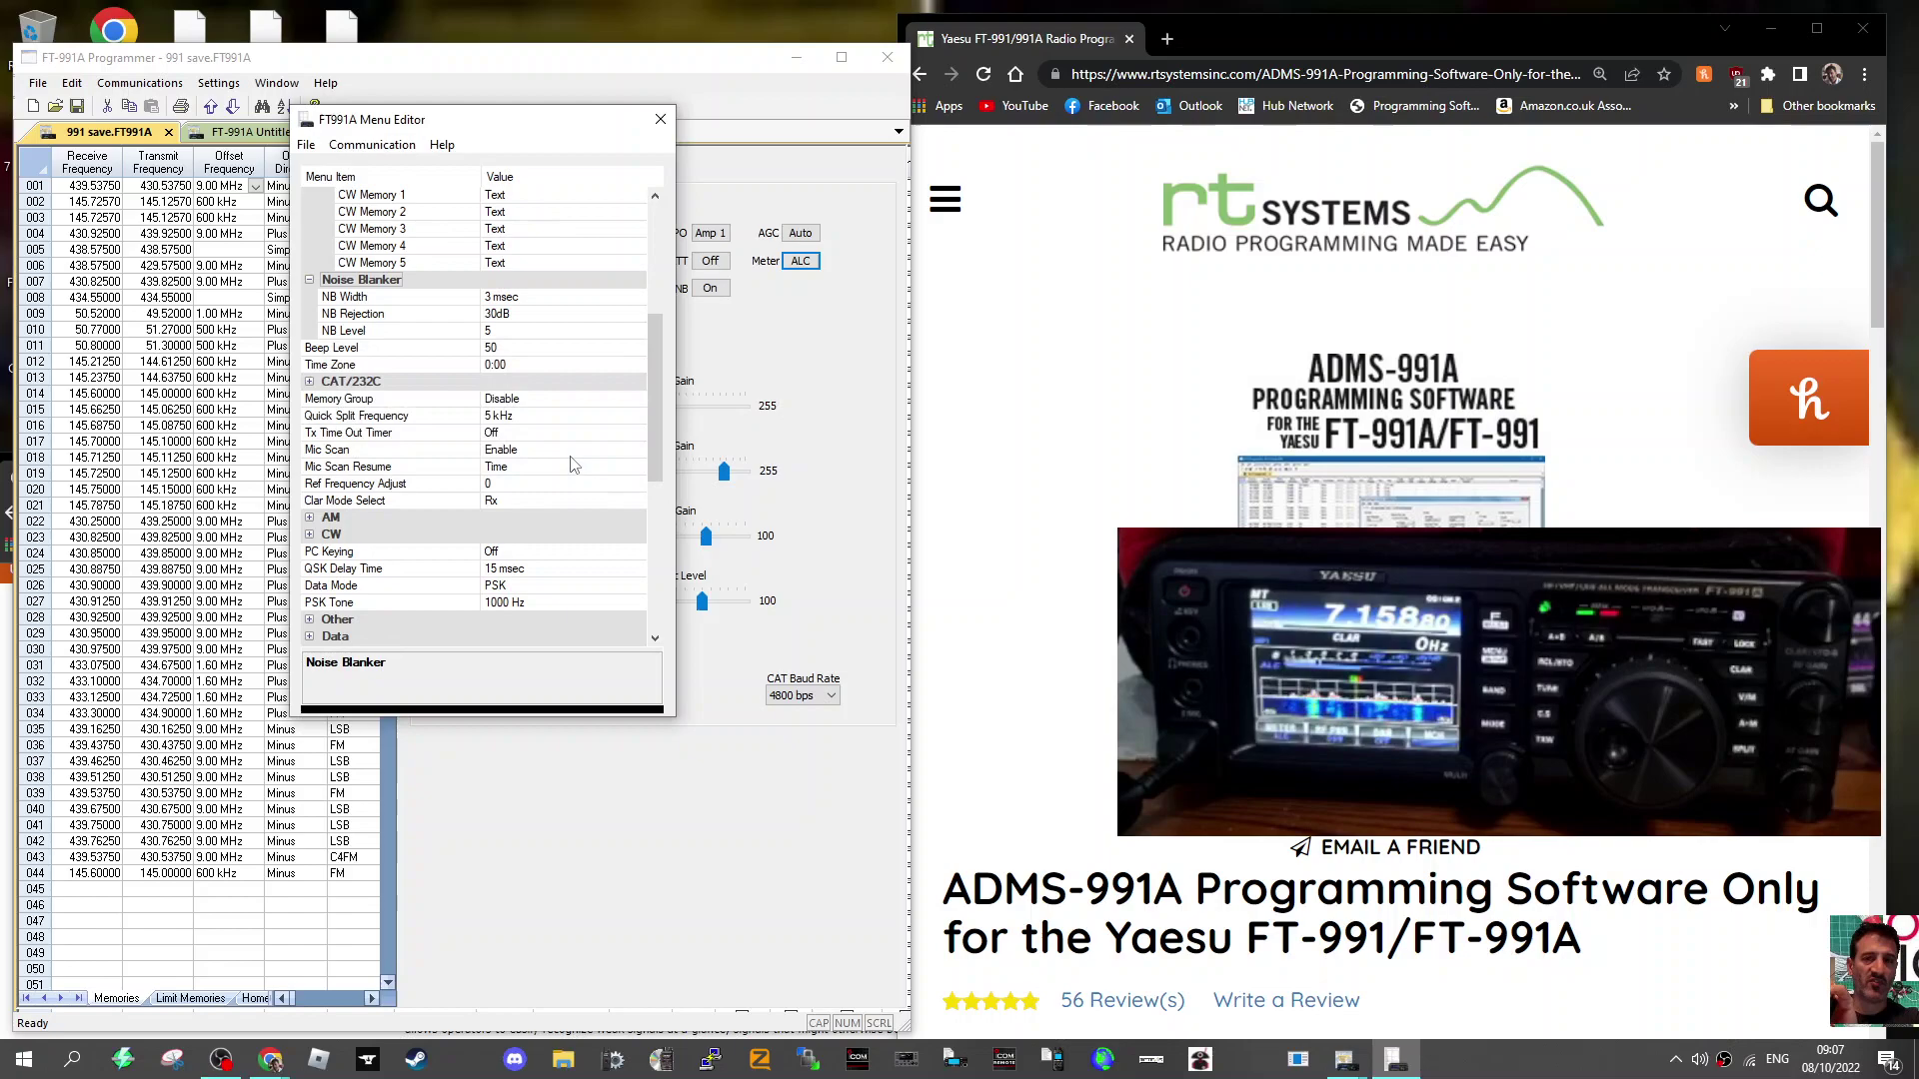
Scroll through the editor's settings, then bring the programmer window back to the front.
{"action": "scroll", "coordinate": [530, 468], "scroll_direction": "down", "scroll_amount": 2}
{"action": "scroll", "coordinate": [530, 468], "scroll_direction": "down", "scroll_amount": 2}
{"action": "scroll", "coordinate": [532, 472], "scroll_direction": "down", "scroll_amount": 2}
{"action": "scroll", "coordinate": [531, 481], "scroll_direction": "down", "scroll_amount": 2}
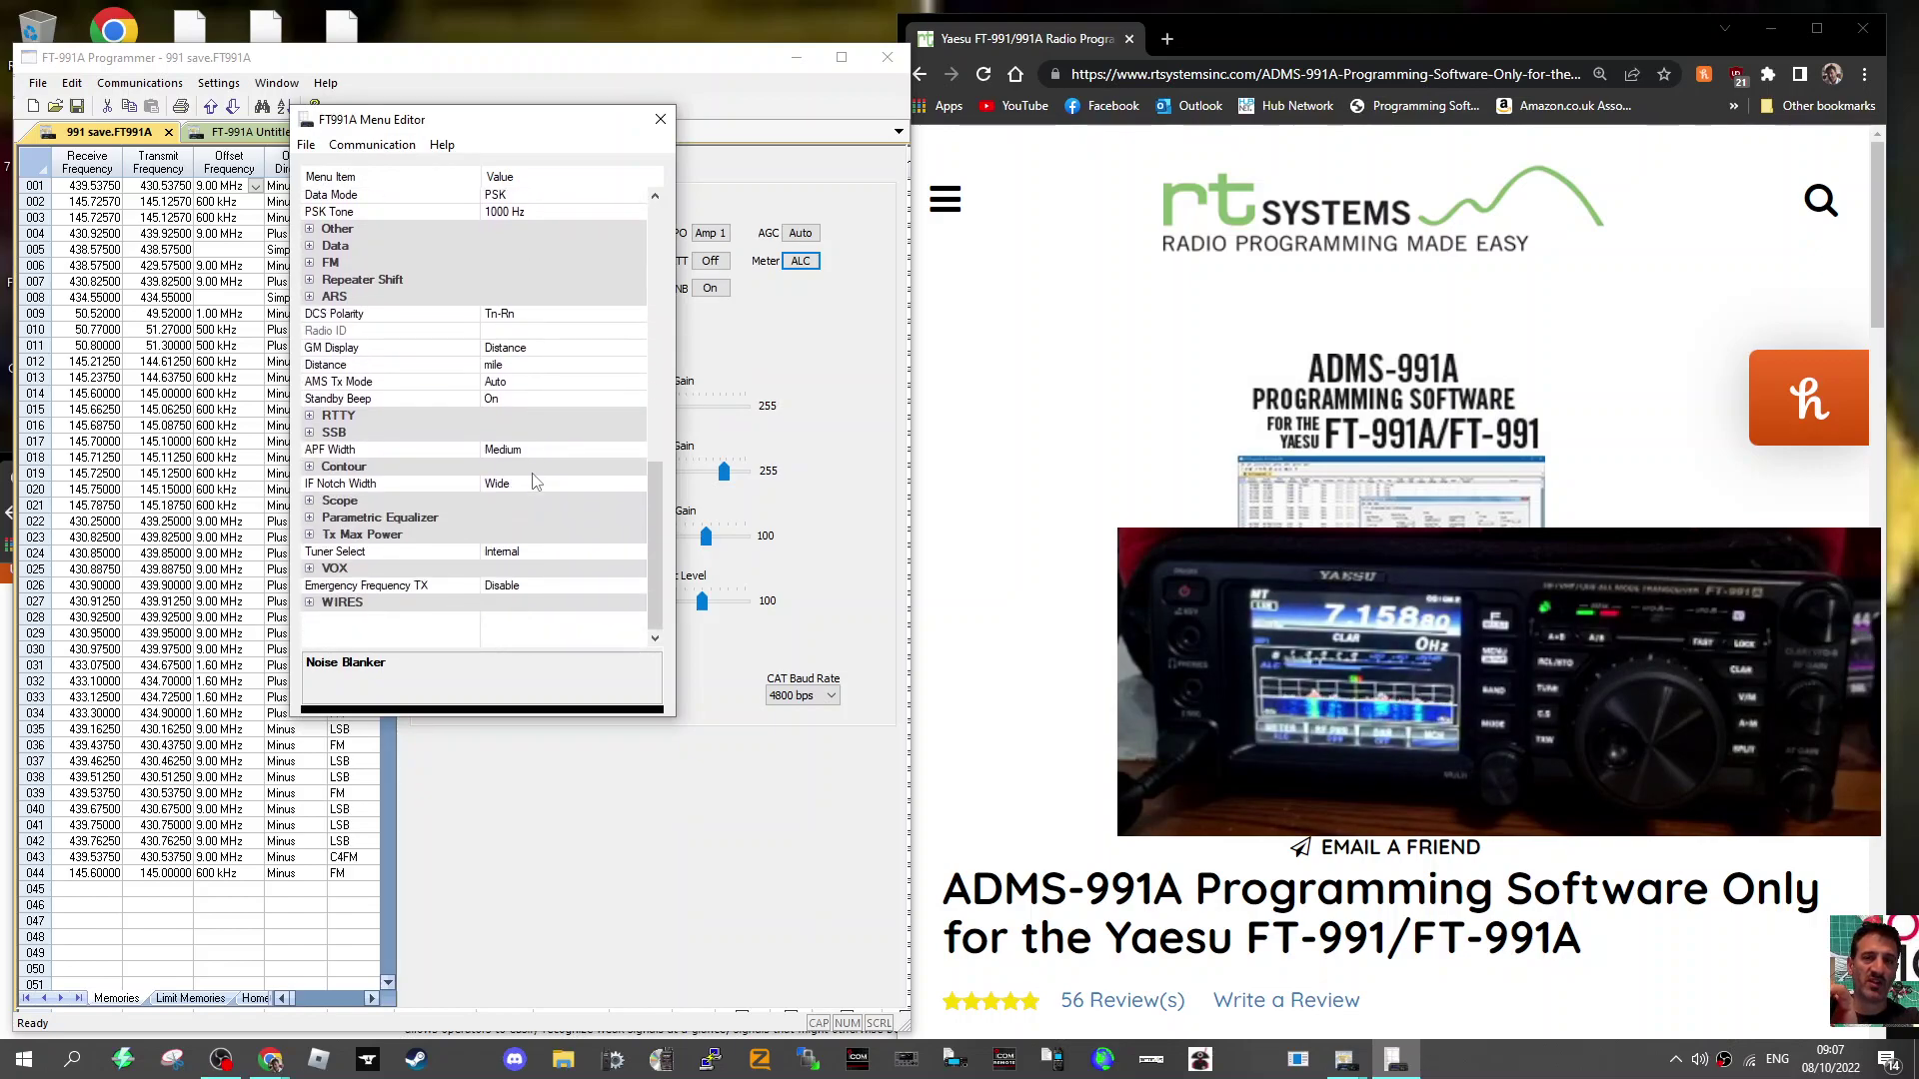
{"action": "scroll", "coordinate": [531, 478], "scroll_direction": "up", "scroll_amount": 2}
{"action": "scroll", "coordinate": [531, 475], "scroll_direction": "up", "scroll_amount": 2}
{"action": "scroll", "coordinate": [532, 472], "scroll_direction": "up", "scroll_amount": 2}
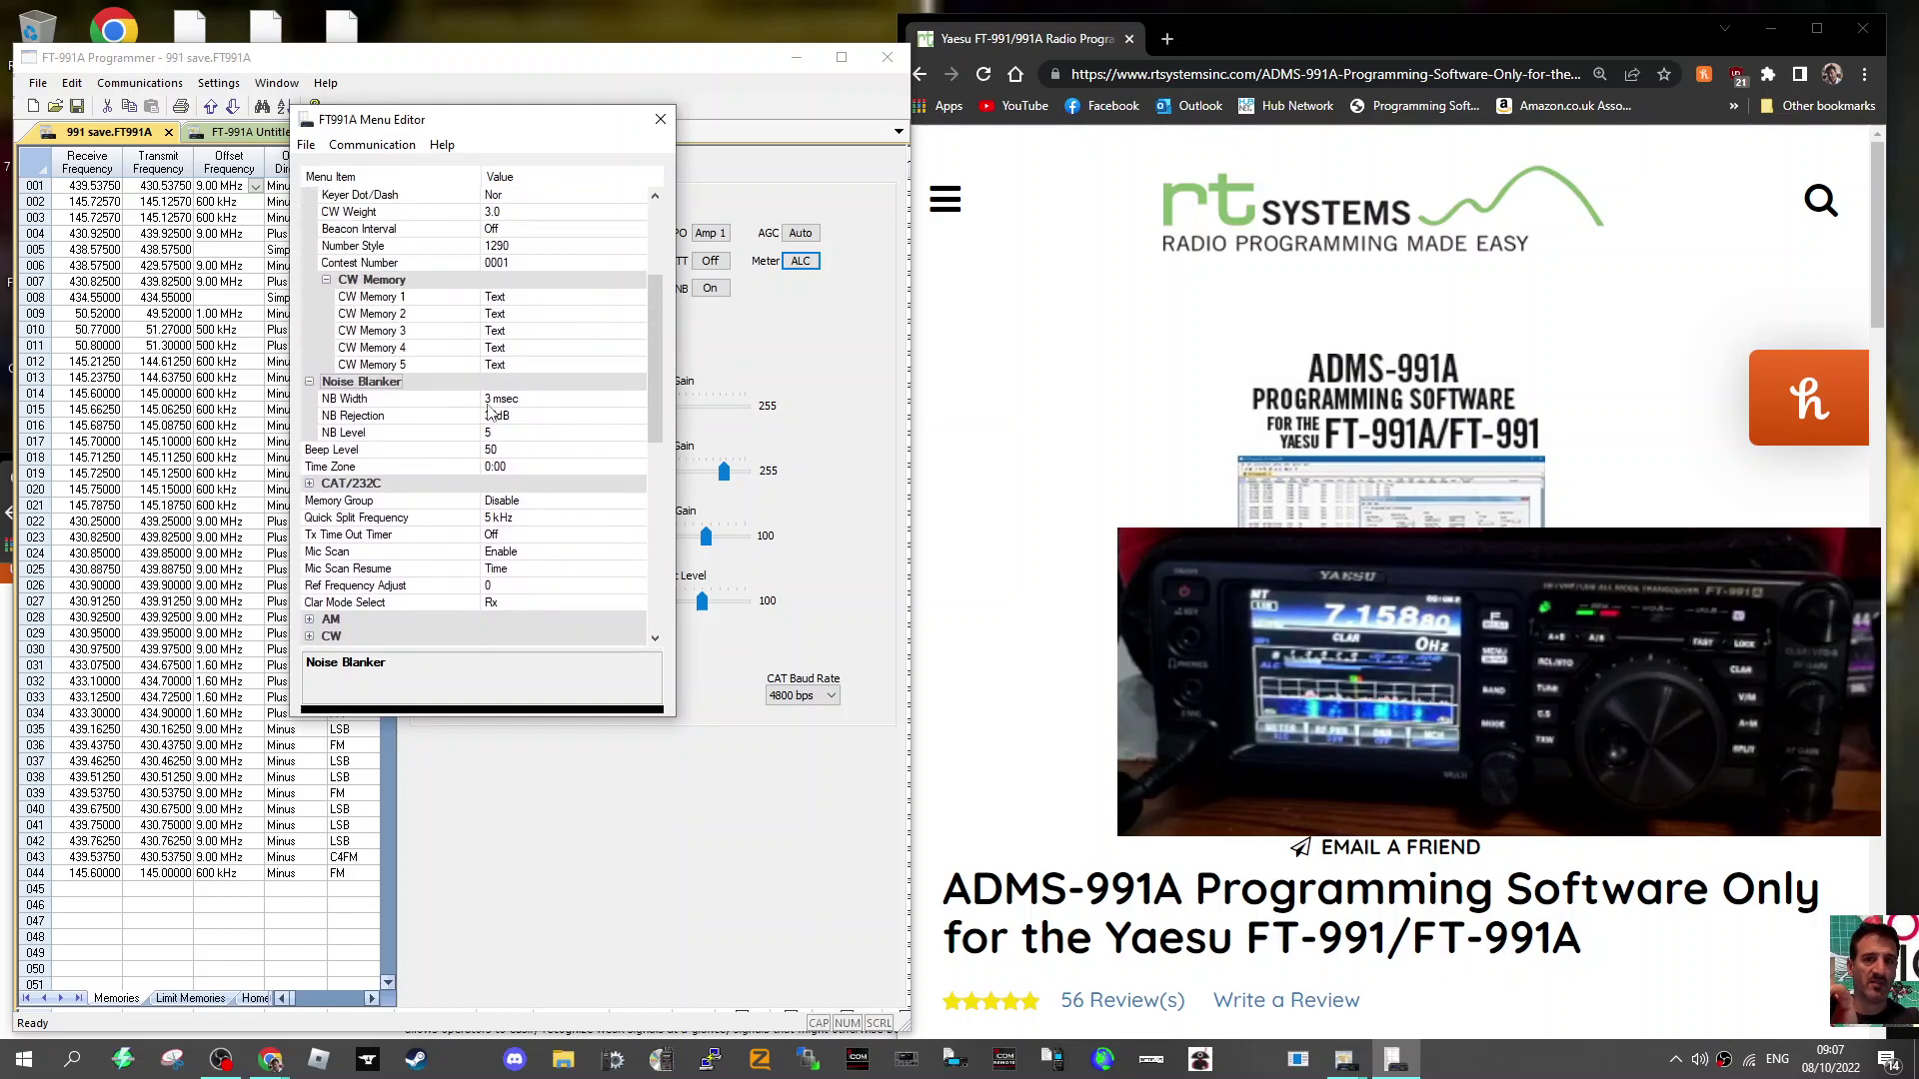
{"action": "scroll", "coordinate": [531, 472], "scroll_direction": "up", "scroll_amount": 2}
{"action": "left_click", "coordinate": [372, 144]}
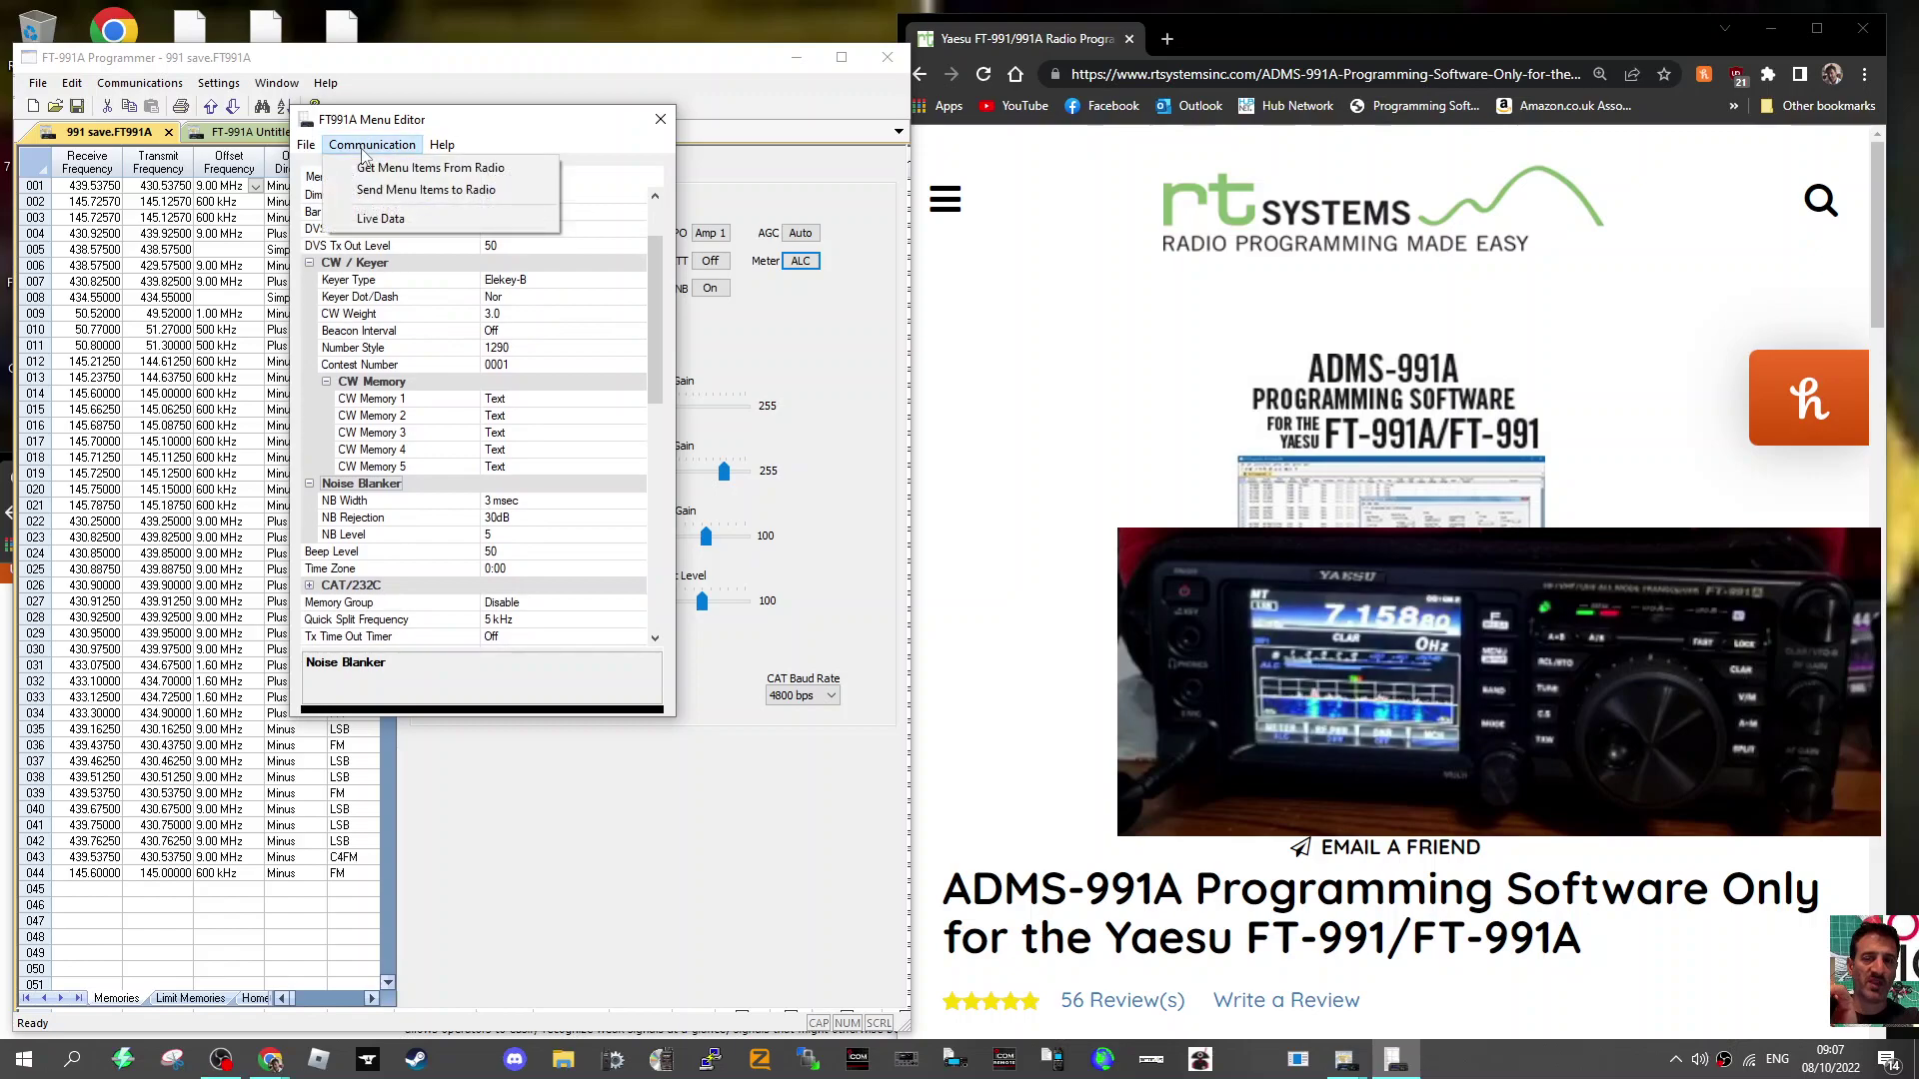
{"action": "left_click", "coordinate": [751, 162]}
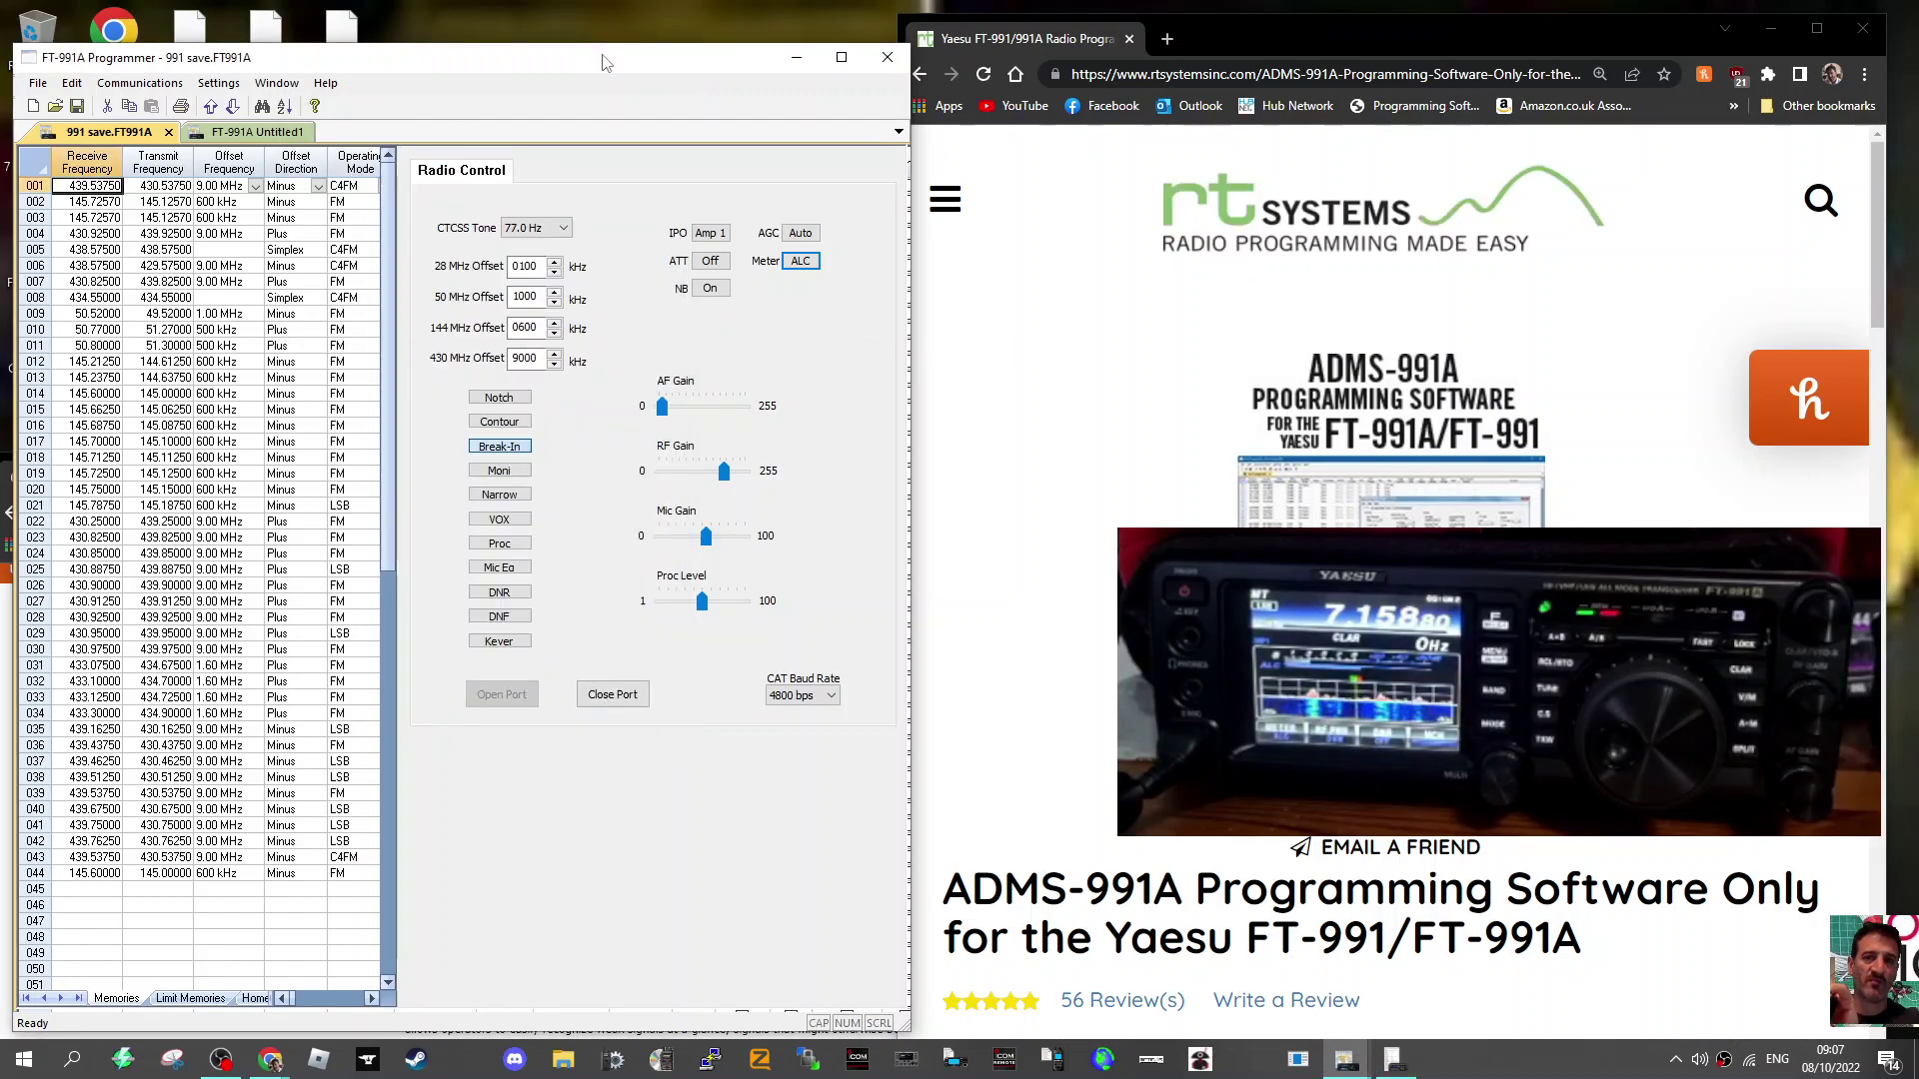
Move the programmer window up and switch the meter from ALC to Comp.
{"action": "mouse_move", "coordinate": [603, 62]}
{"action": "left_mouse_down"}
{"action": "mouse_move", "coordinate": [557, 45]}
{"action": "mouse_move", "coordinate": [576, 22]}
{"action": "left_mouse_up"}
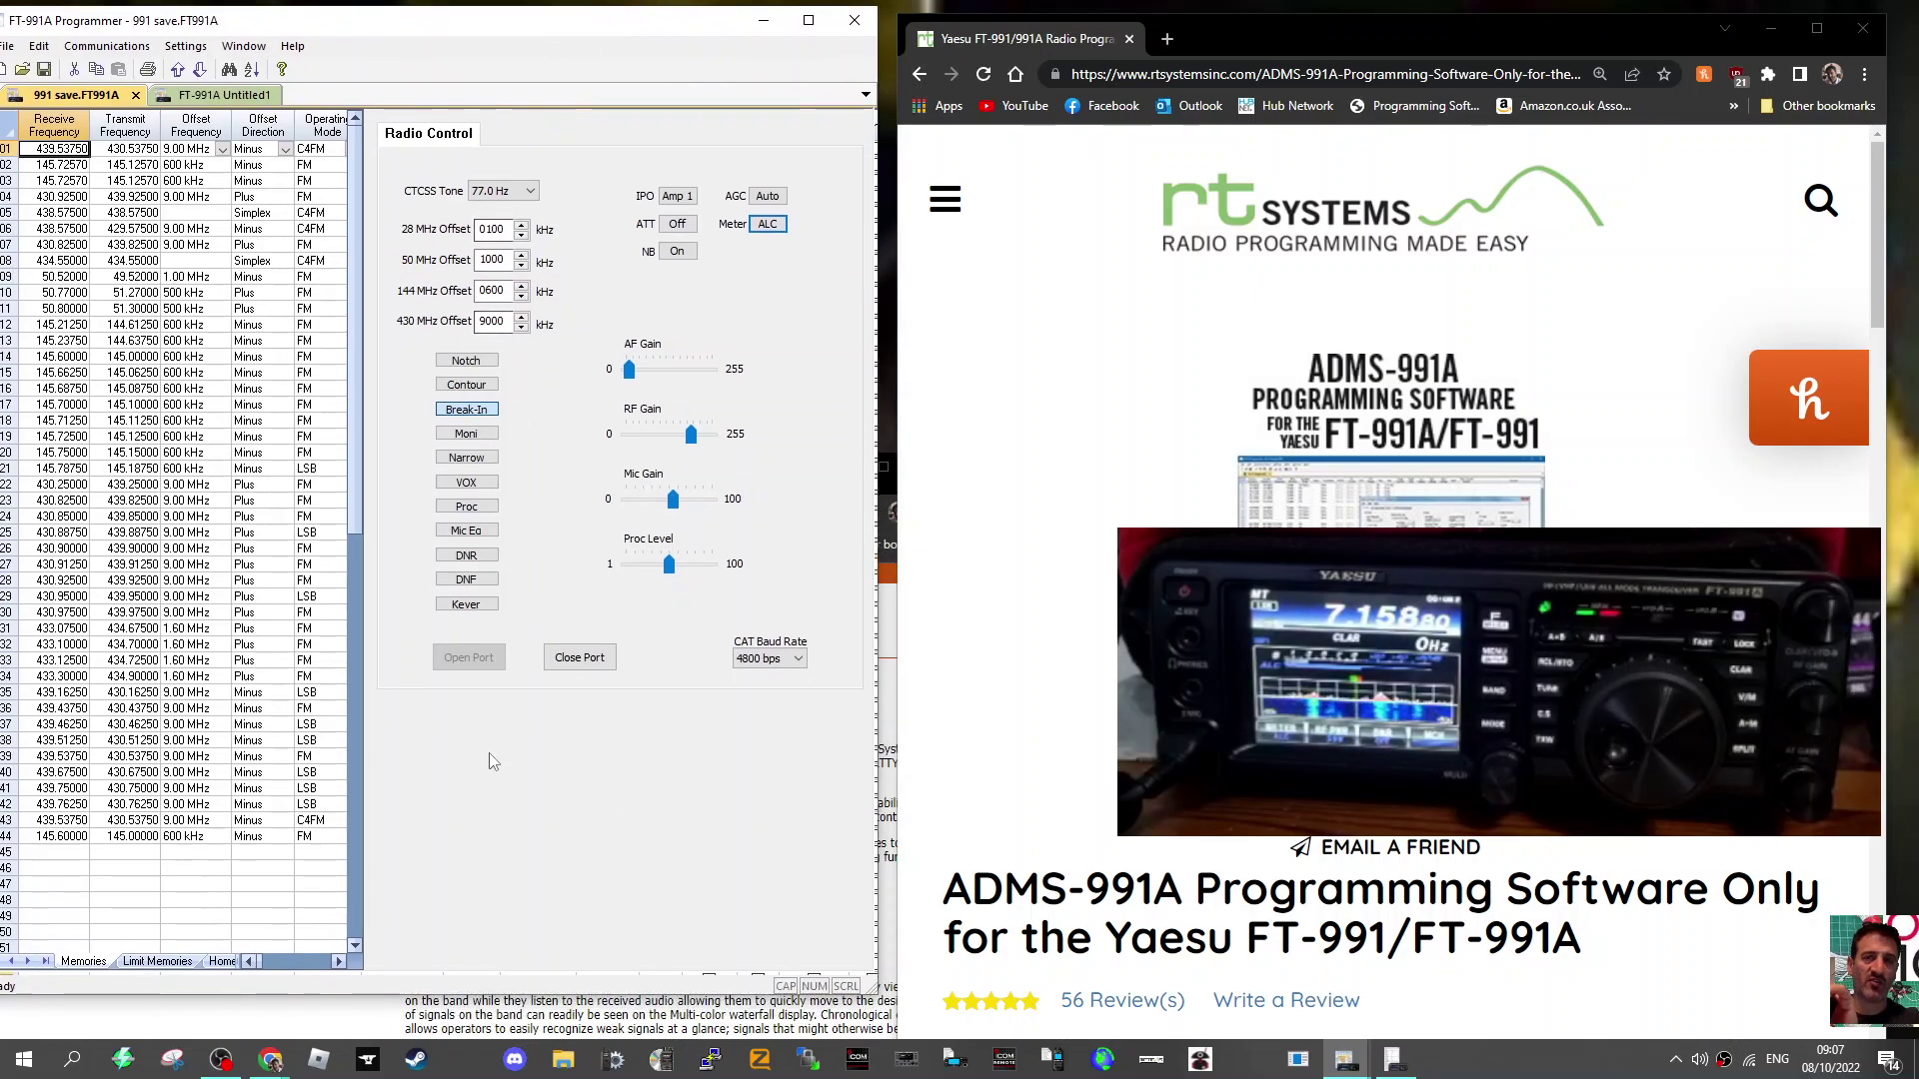
{"action": "left_click", "coordinate": [766, 223]}
{"action": "left_click", "coordinate": [687, 226]}
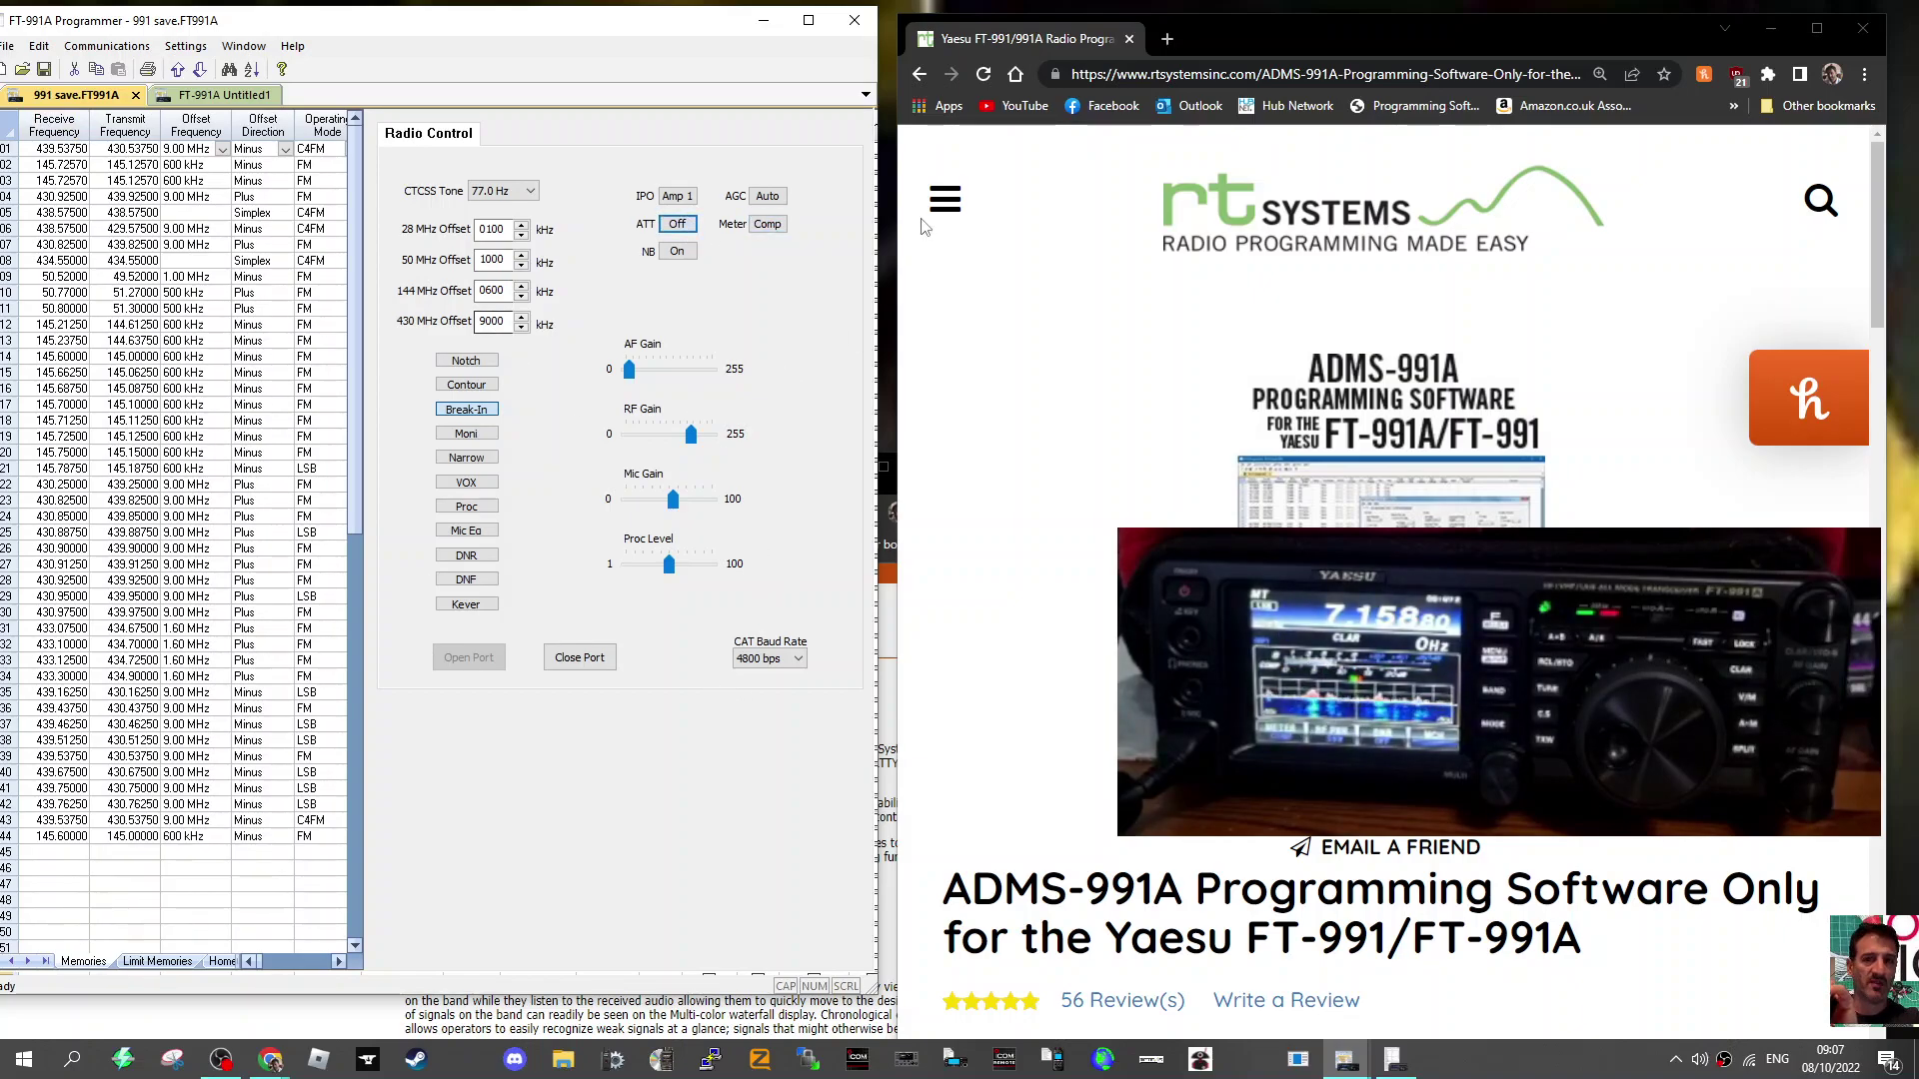
Widen the window to show the Tx column, then maximize and restore it.
{"action": "left_click_drag", "start_coordinate": [879, 295], "coordinate": [912, 308]}
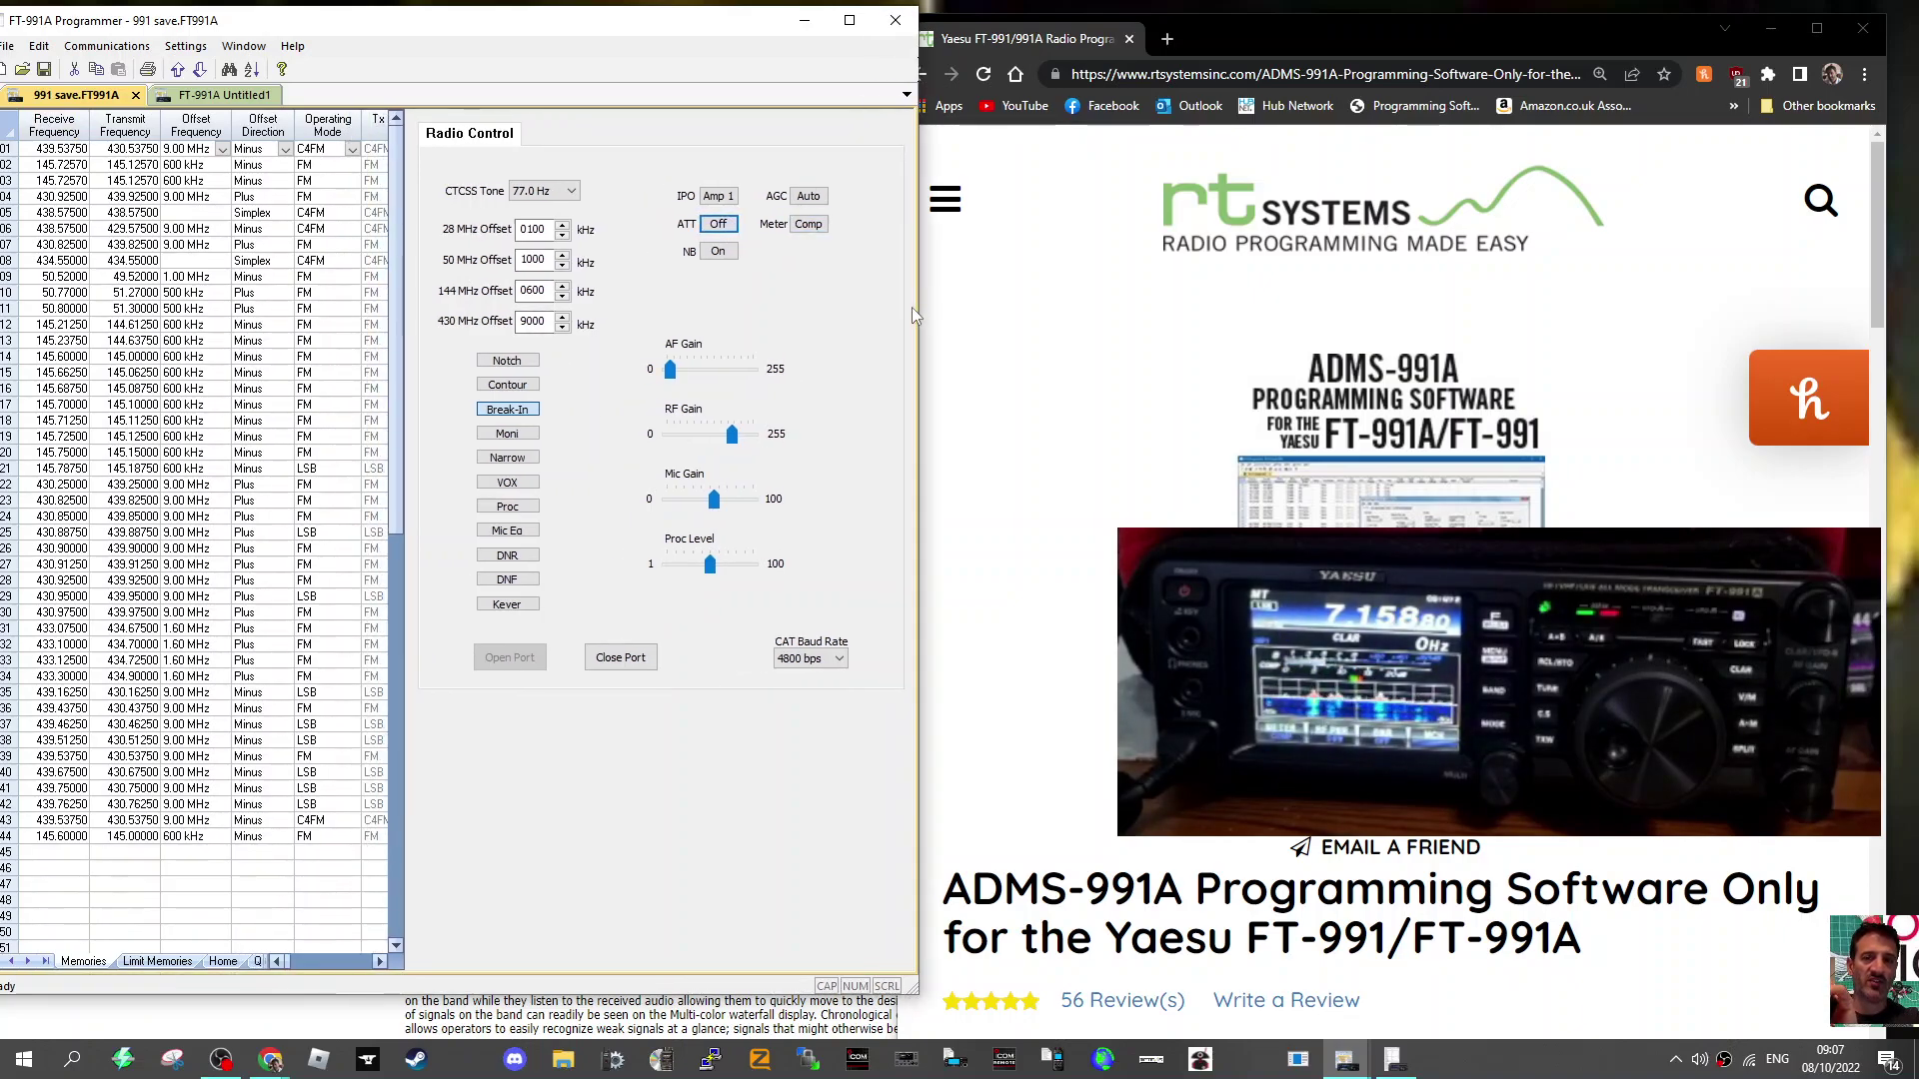
{"action": "left_click", "coordinate": [1120, 302]}
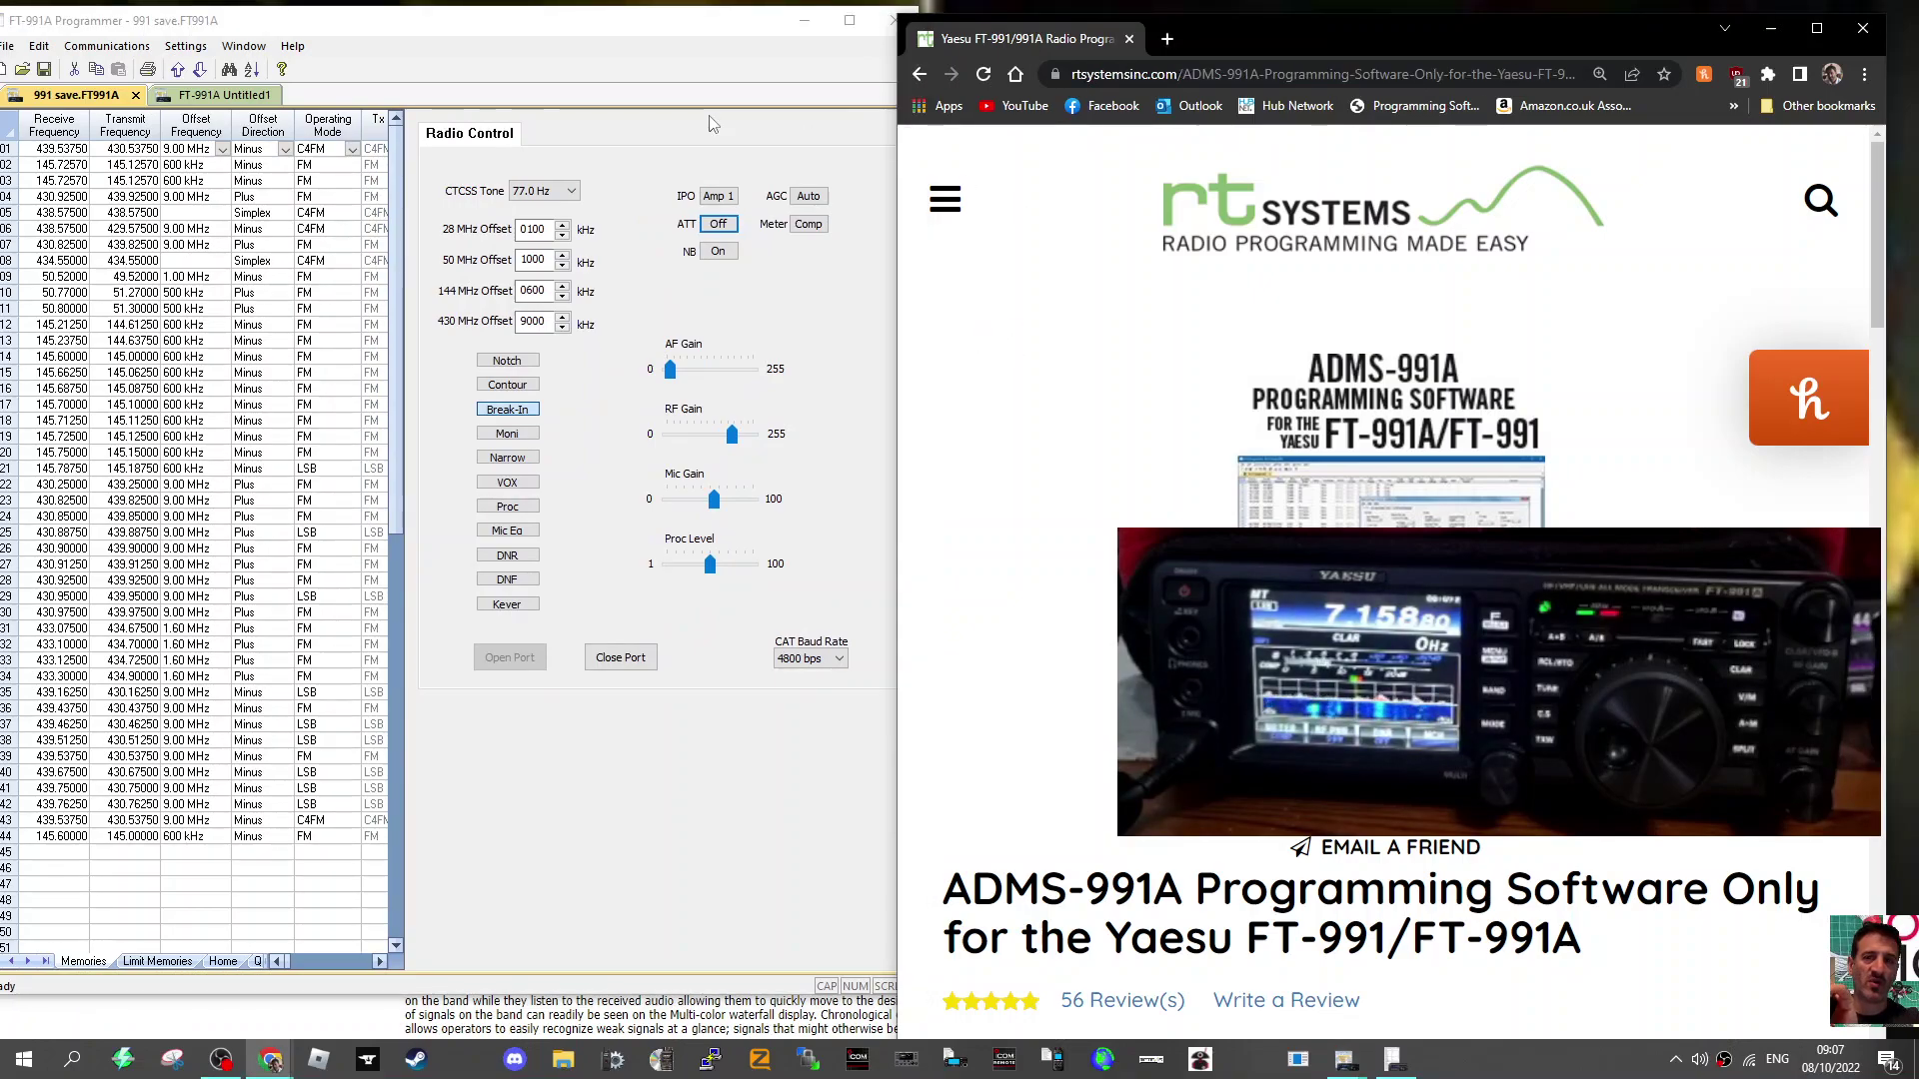
{"action": "left_click", "coordinate": [854, 24]}
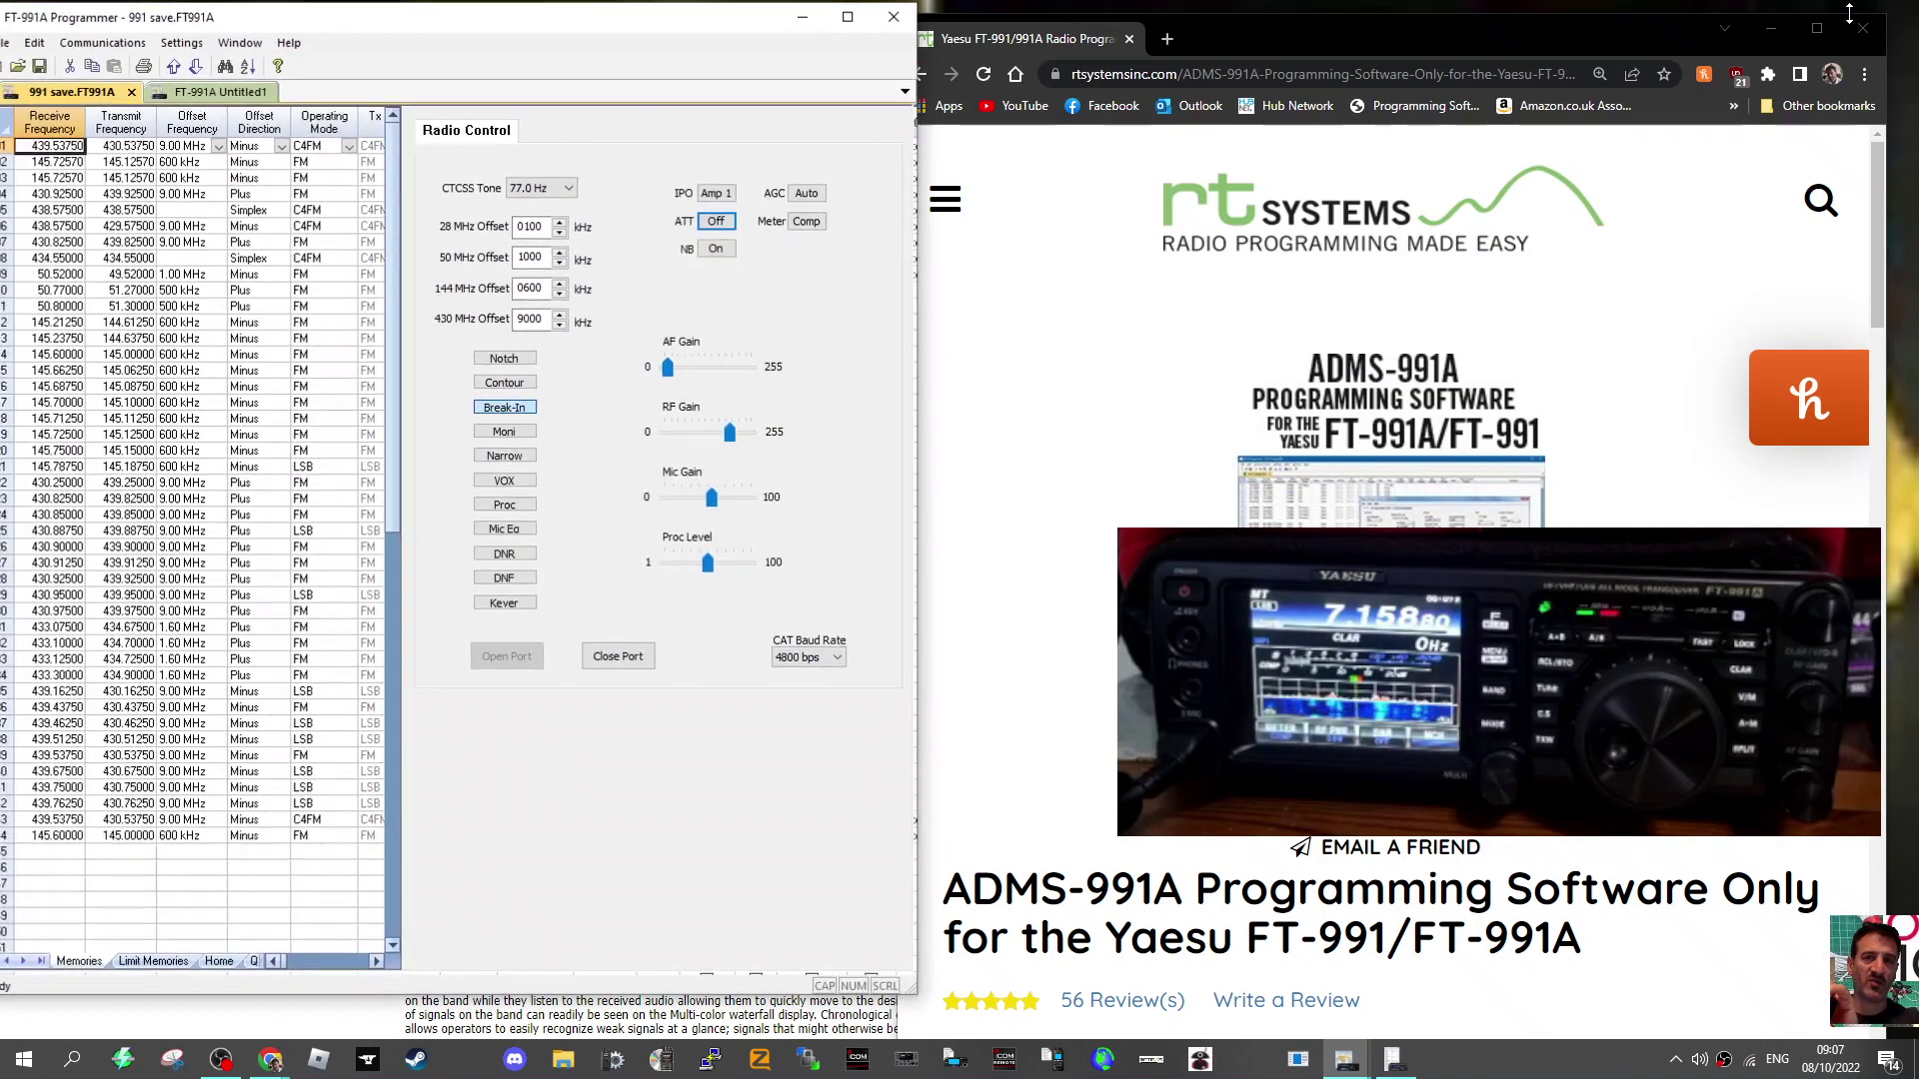
{"action": "left_click", "coordinate": [1848, 11]}
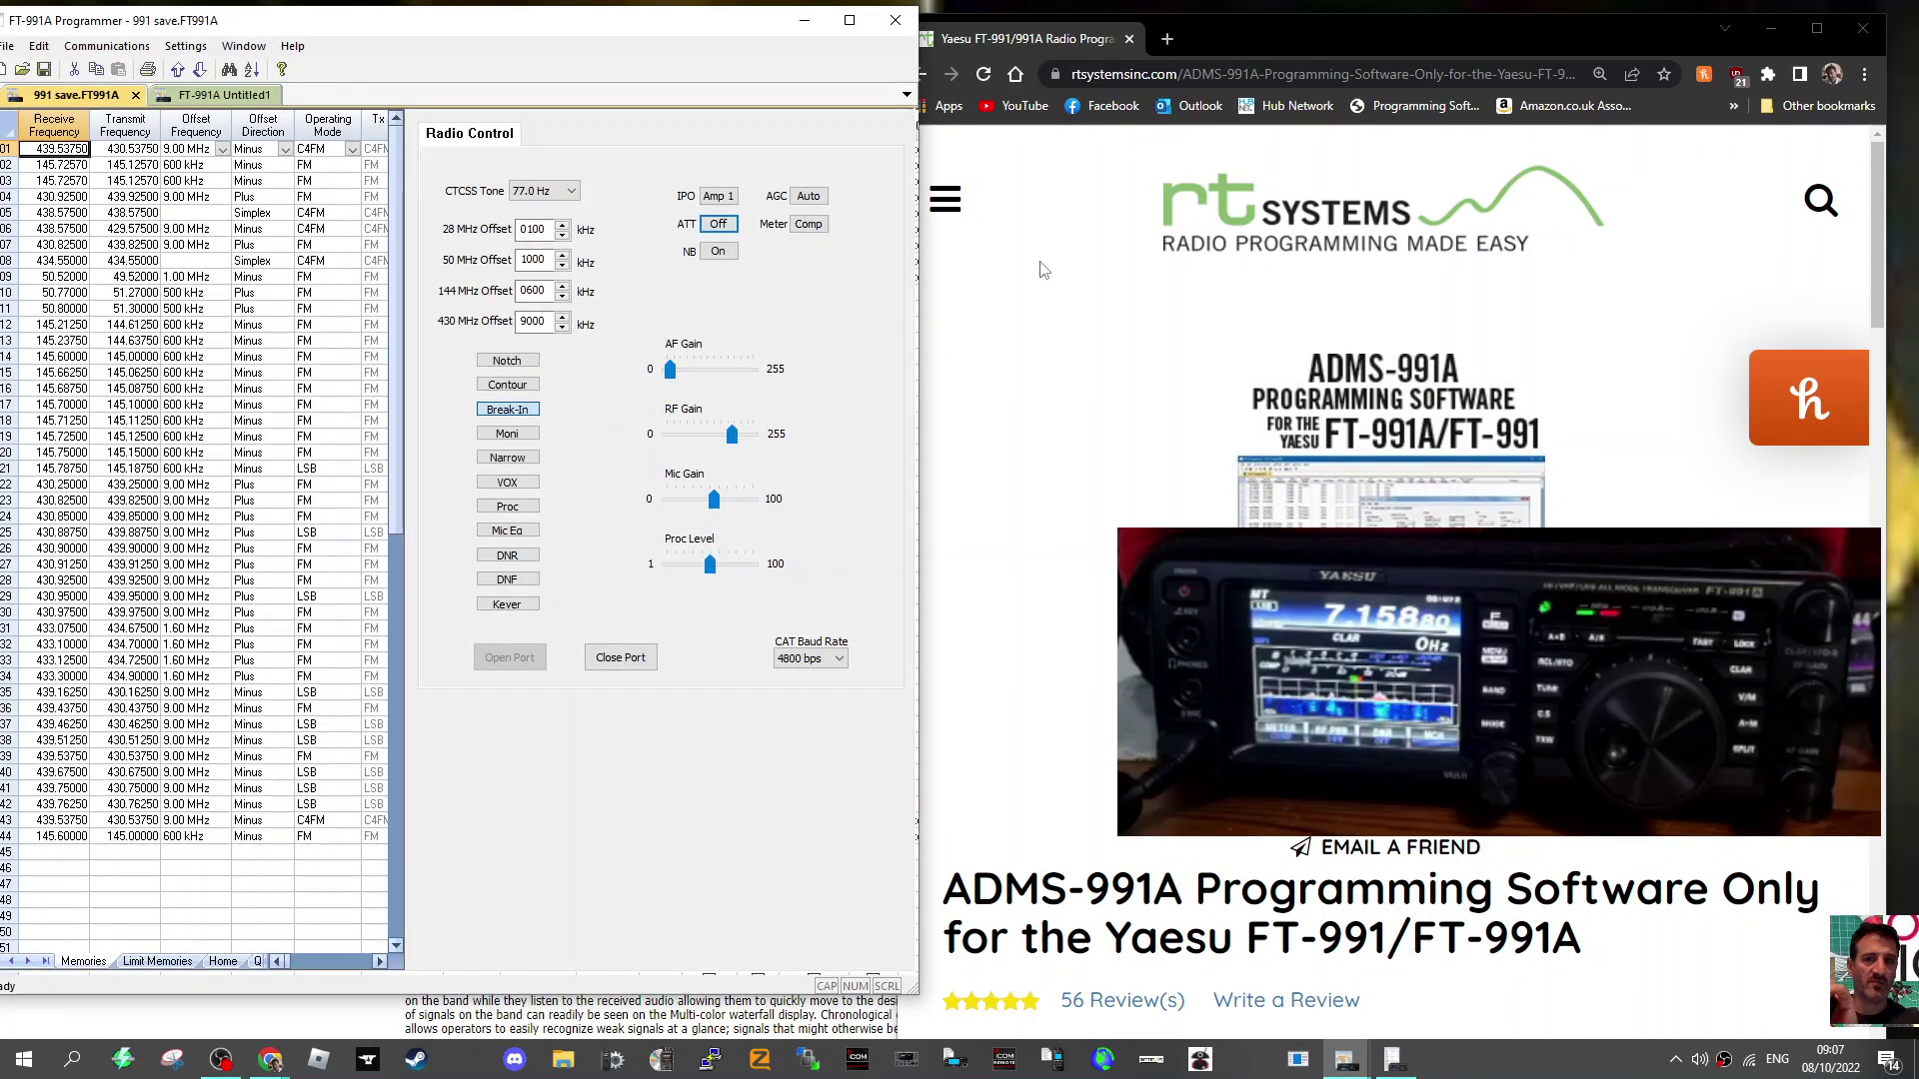